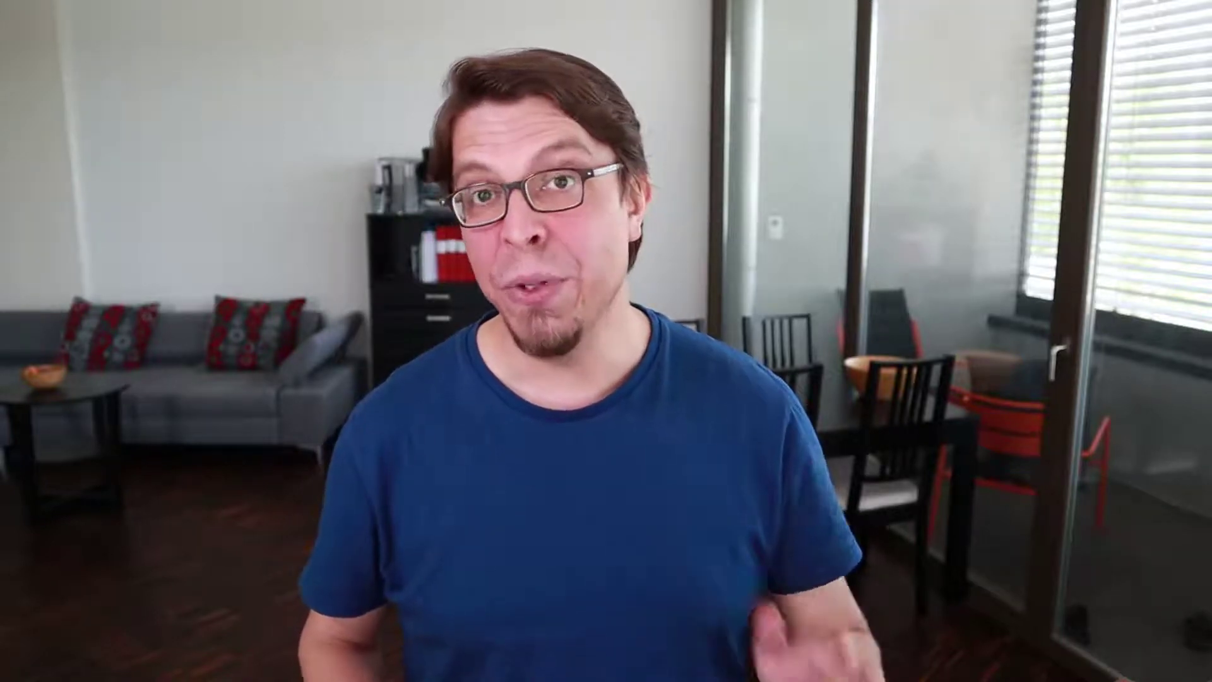
Turn on the Logo overlay and the website URL banner in the studio.
left_click(1077, 214)
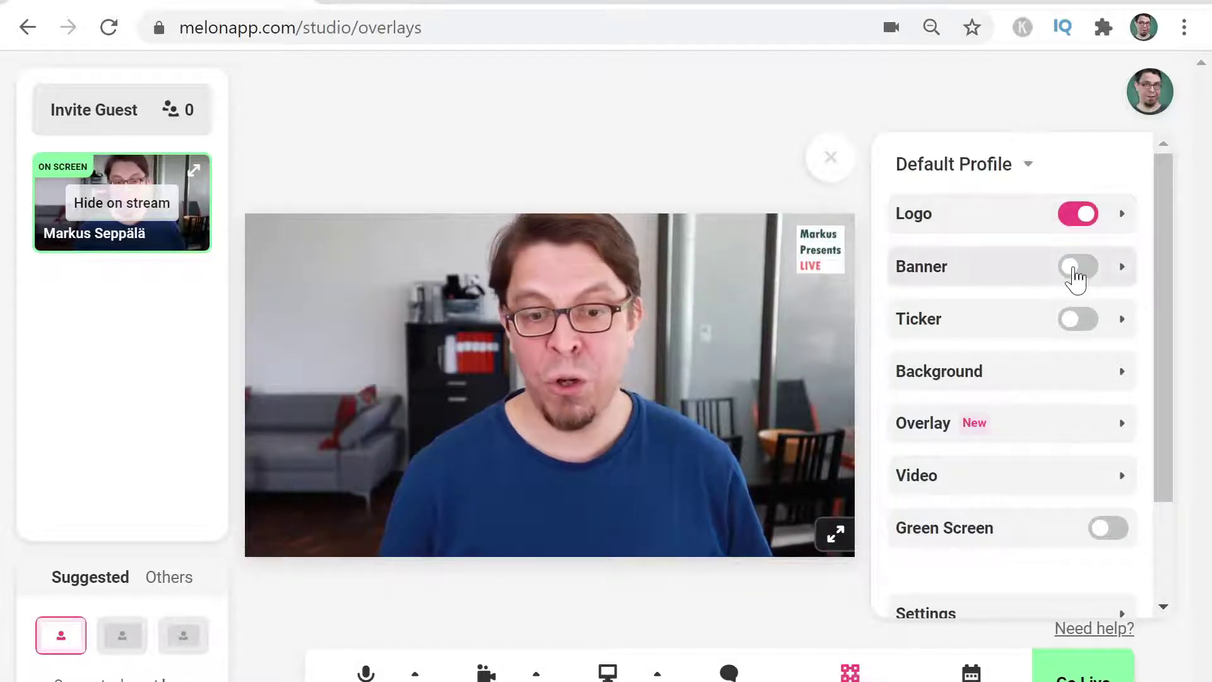
left_click(1076, 268)
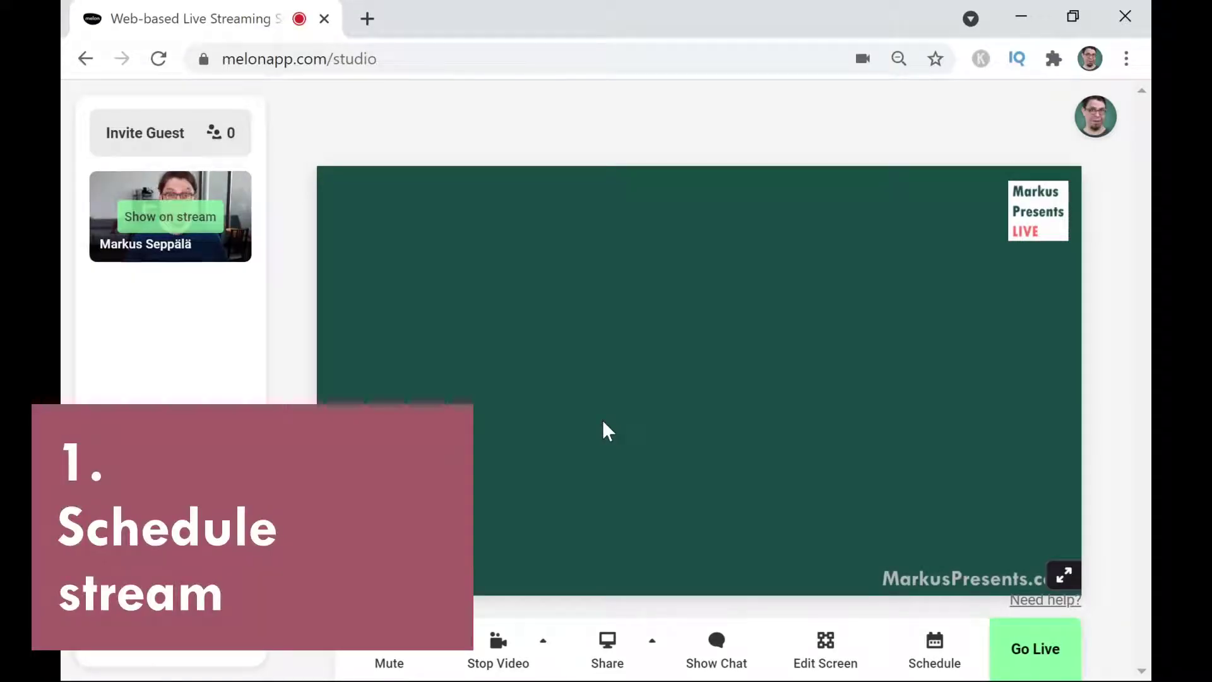
Put the webcam feed on stage and start a new scheduled broadcast.
left_click(171, 216)
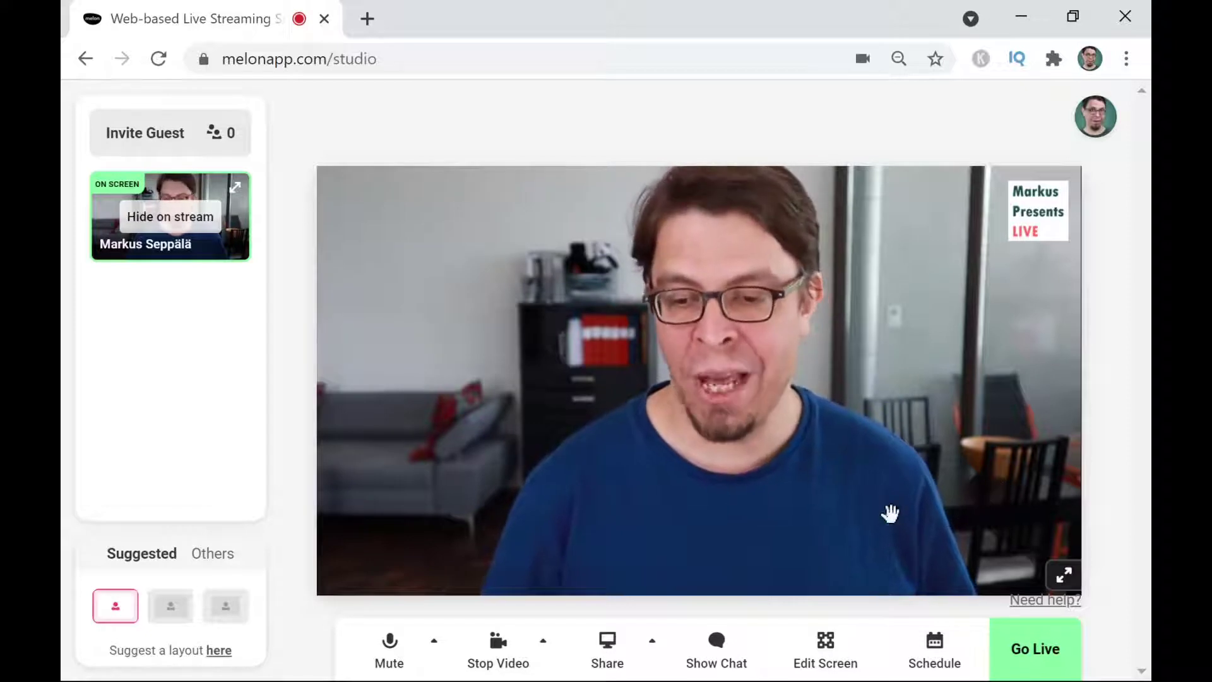
left_click(937, 655)
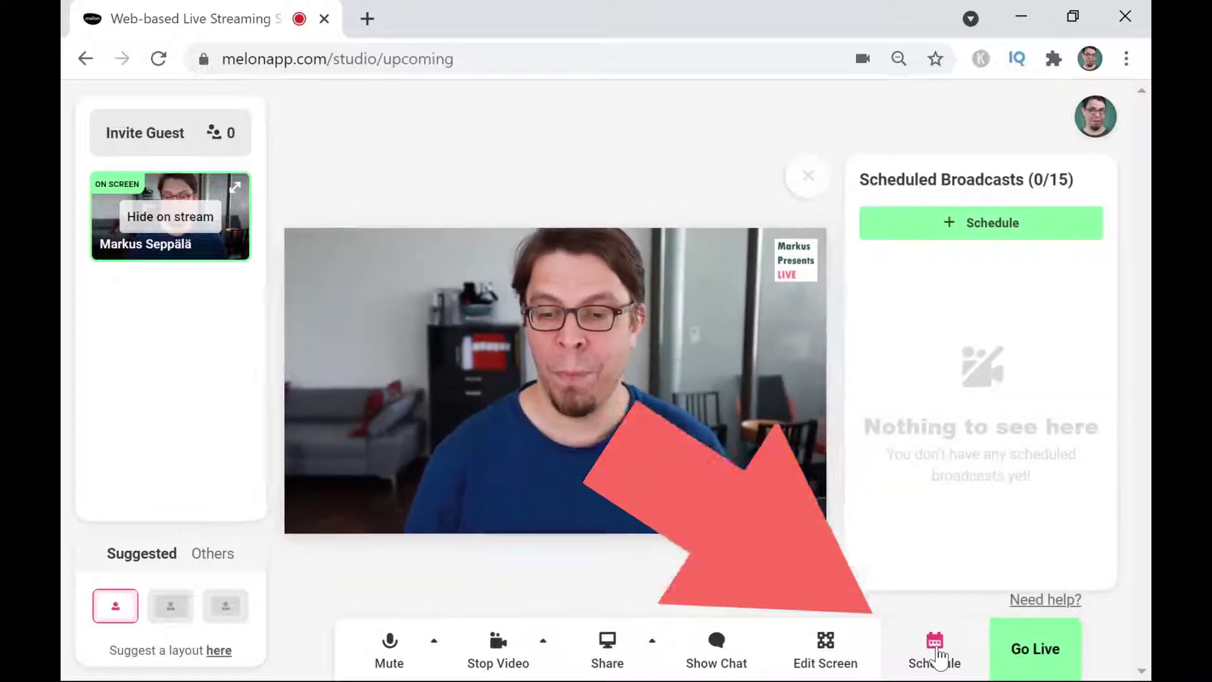
left_click(930, 222)
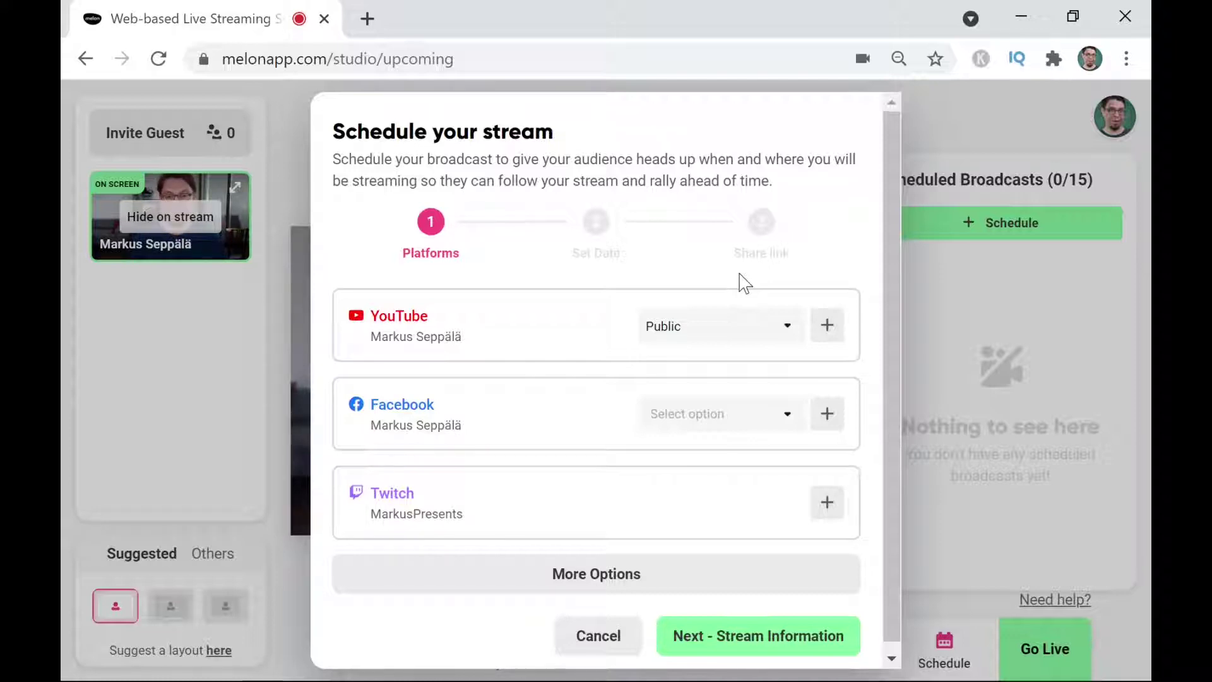
Reveal the extra platforms LinkedIn, Periscope and Custom in the Platforms step.
scroll(687, 399, "down", 1)
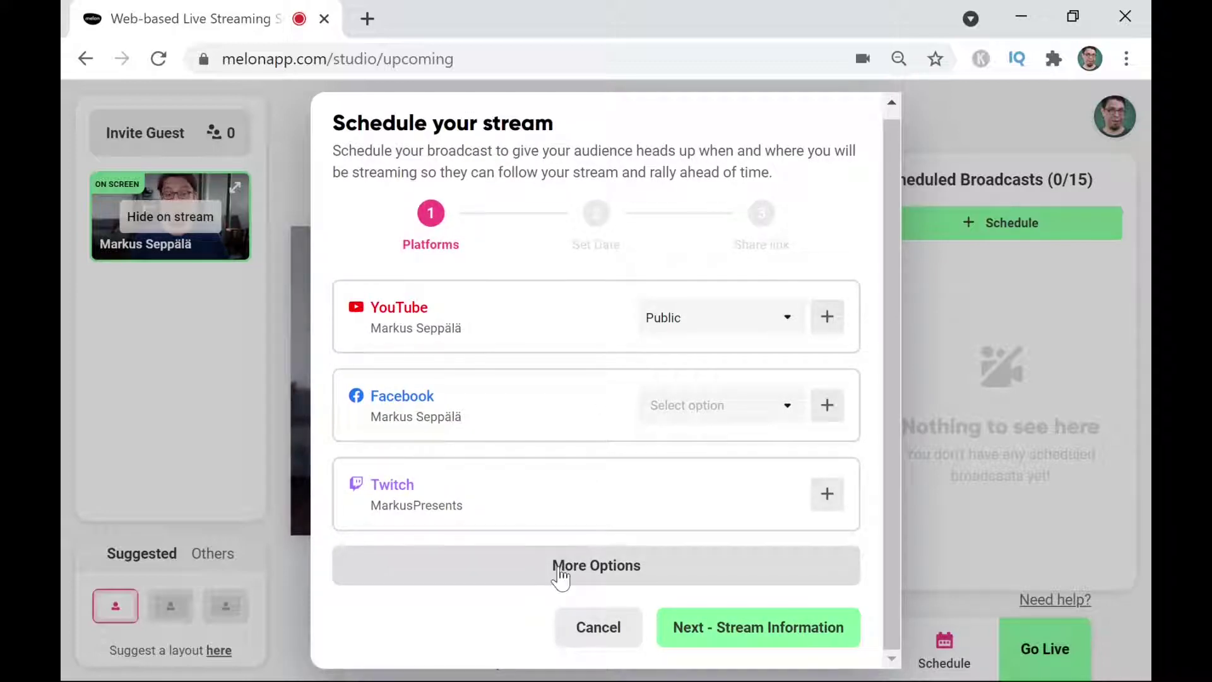
left_click(522, 568)
scroll(596, 537, "down", 4)
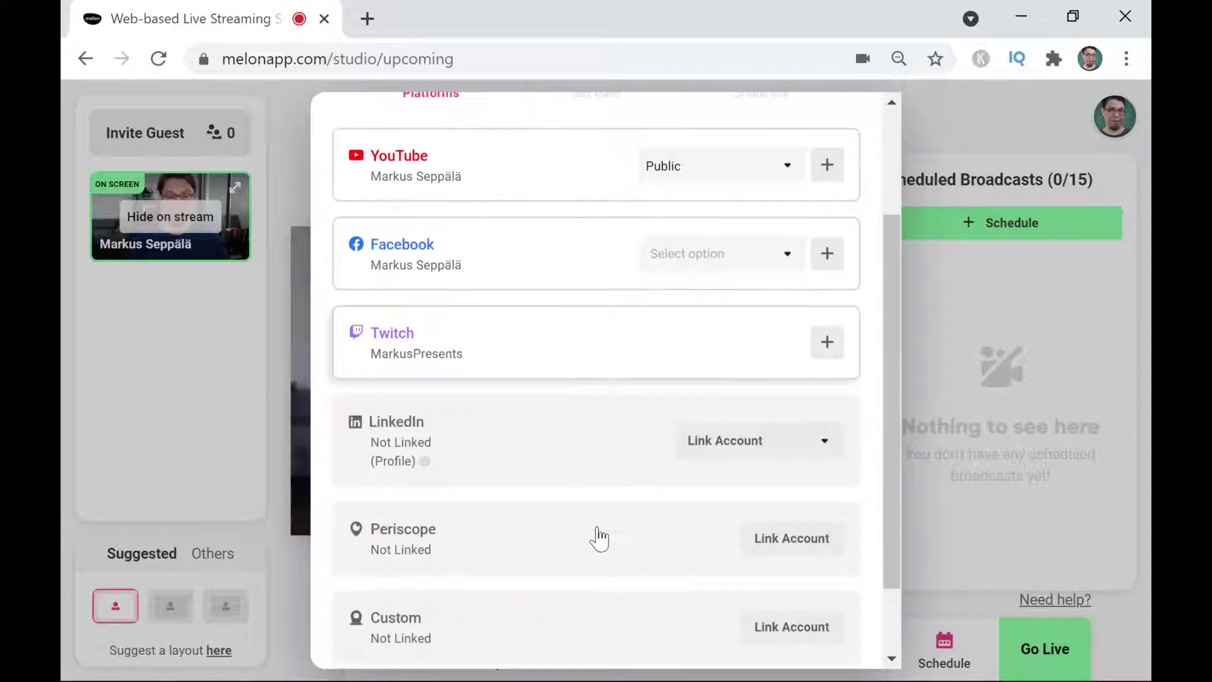
scroll(580, 564, "up", 4)
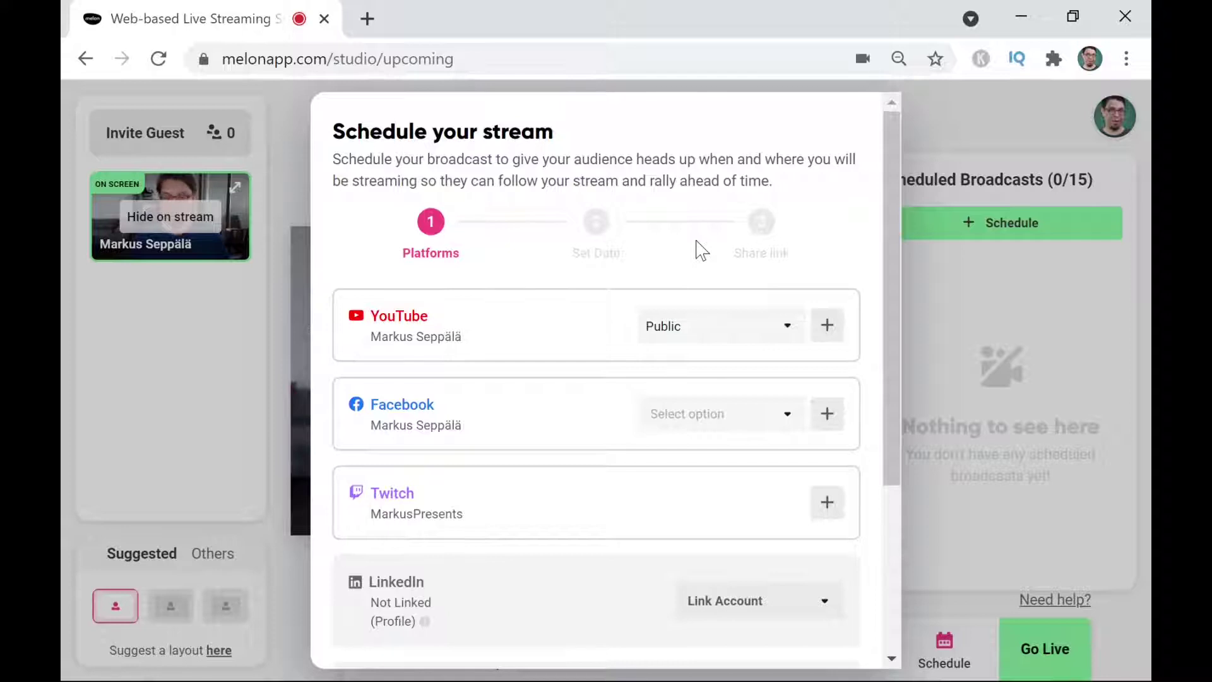
Add YouTube as a destination with Public privacy.
left_click(787, 327)
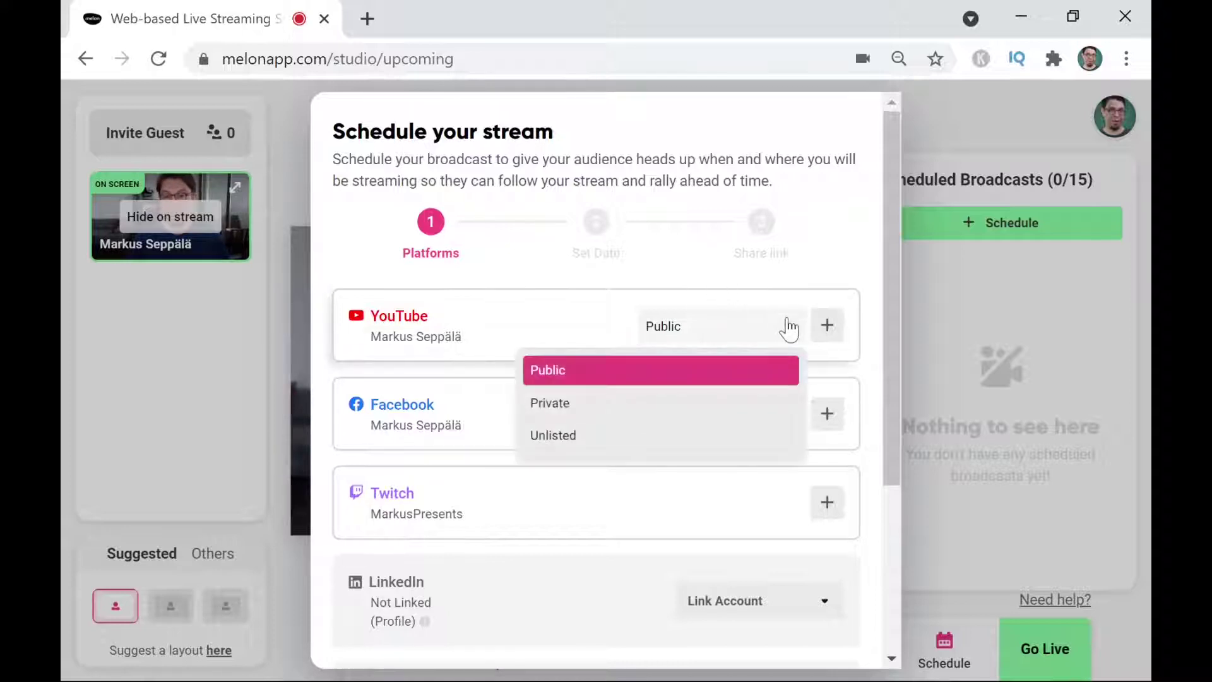
left_click(747, 372)
left_click(826, 325)
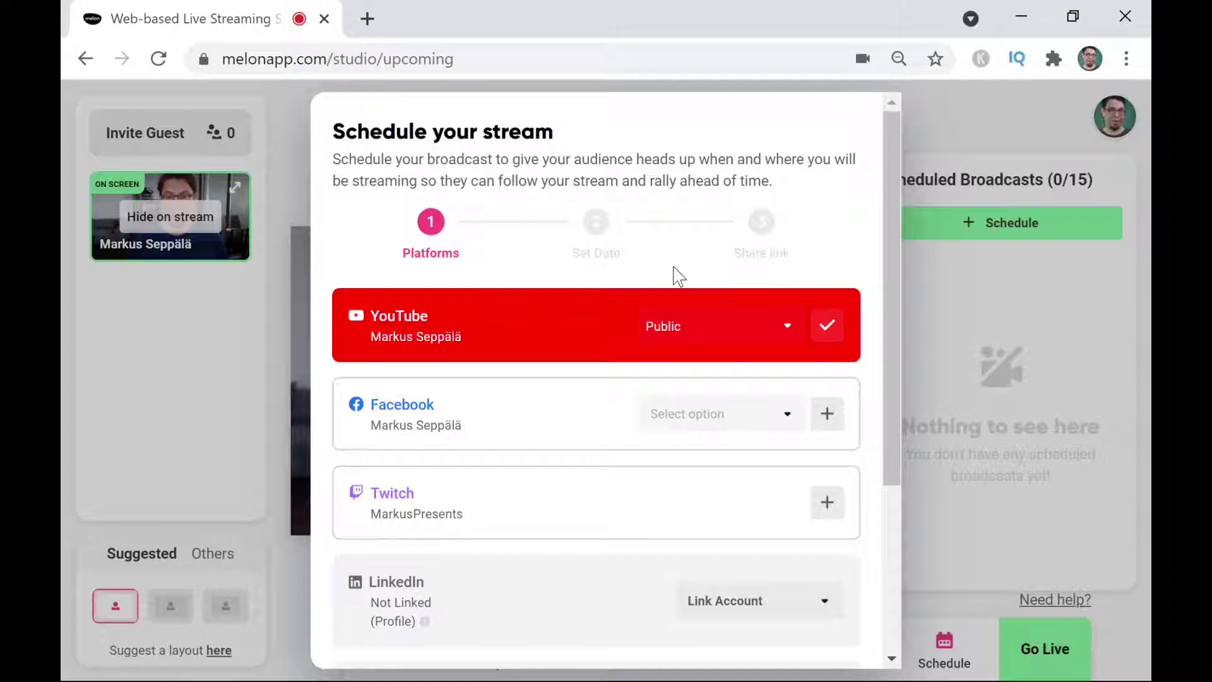
Add only the presenter's own Facebook page as a Facebook destination.
left_click(789, 422)
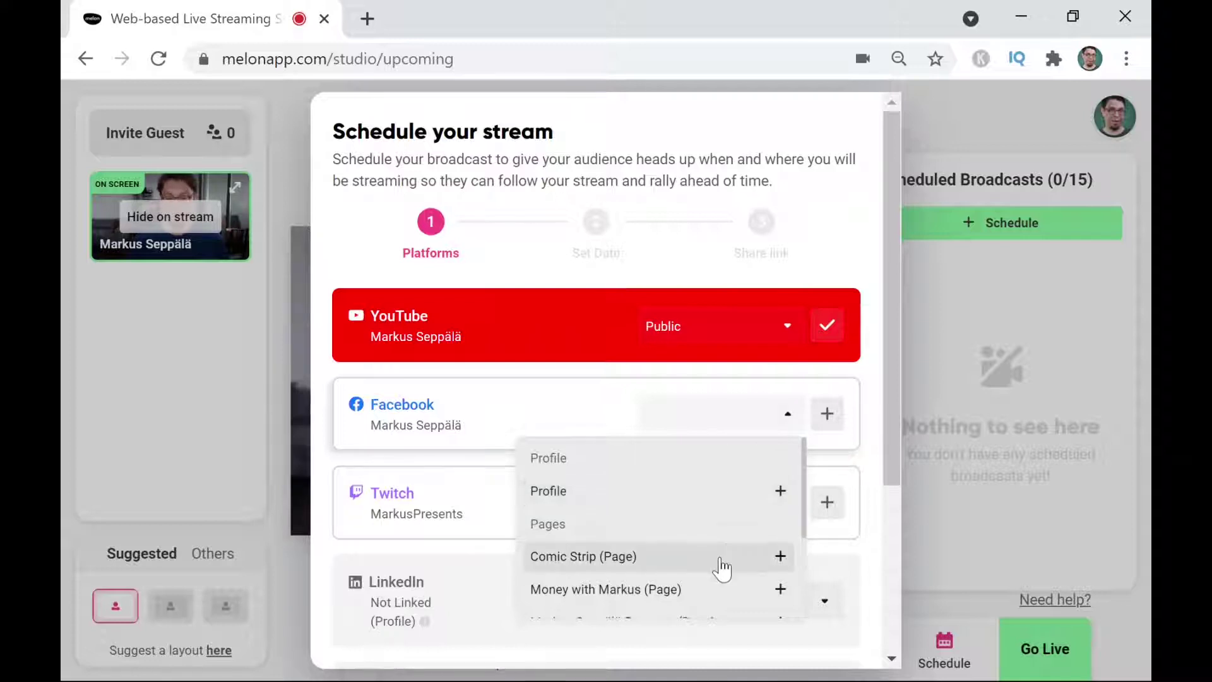
scroll(721, 565, "down", 3)
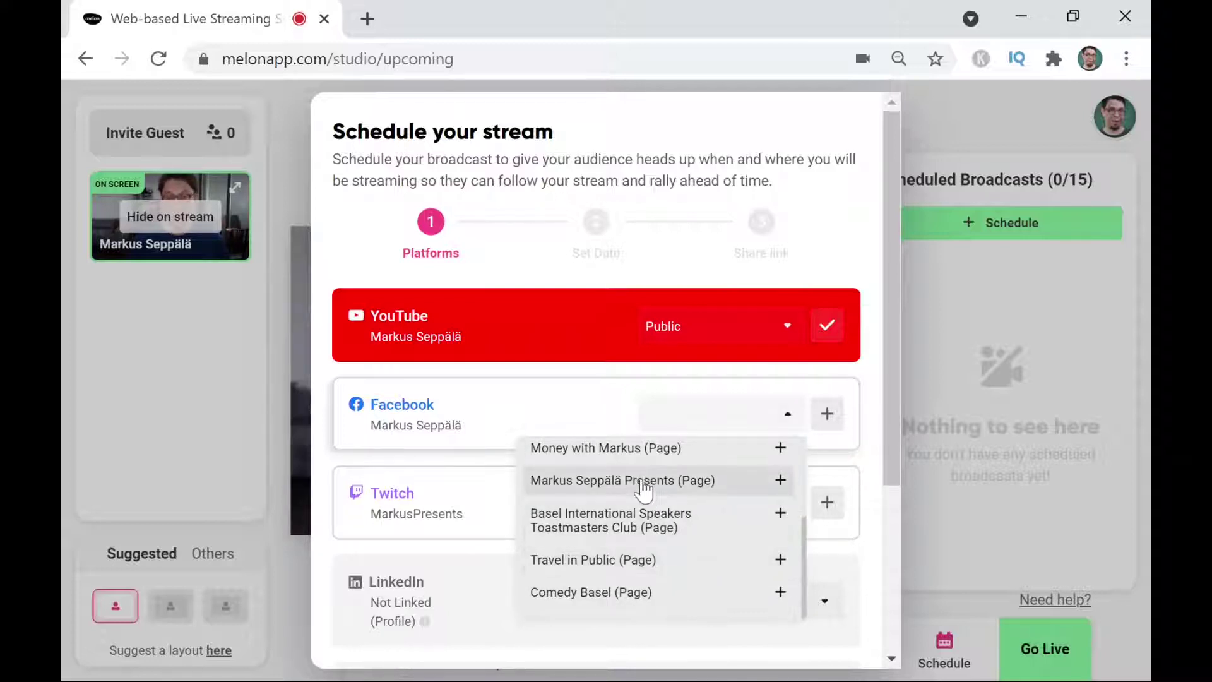
left_click(781, 483)
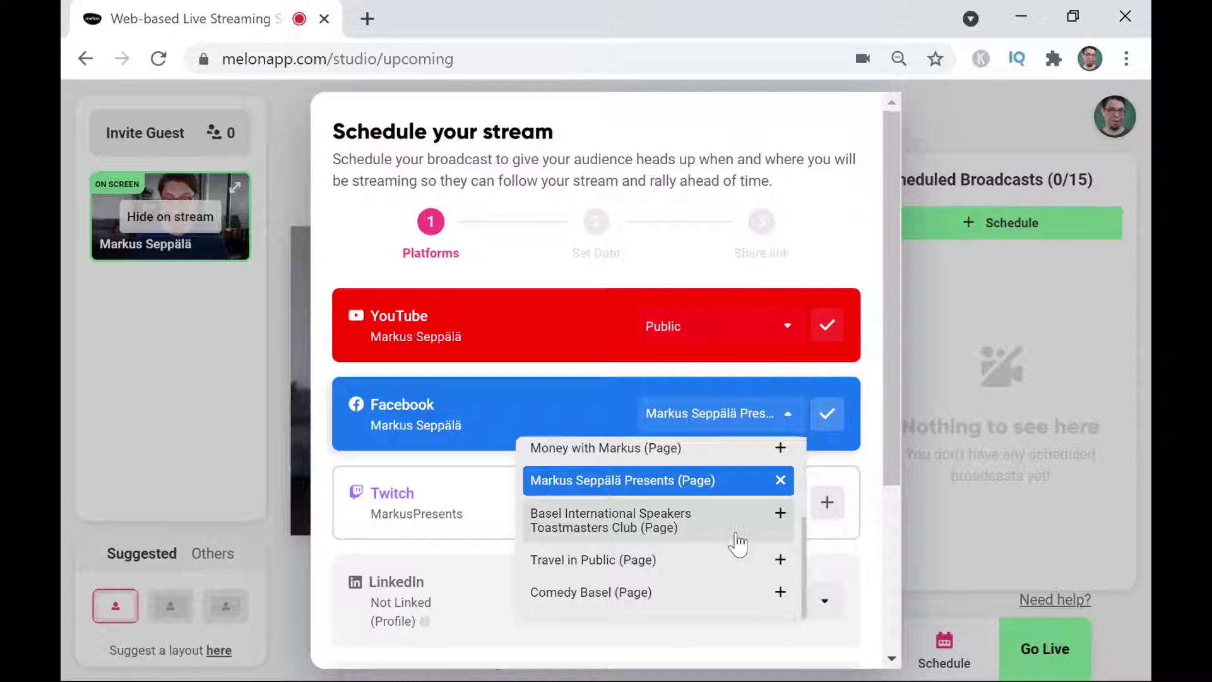
left_click(780, 517)
left_click(781, 595)
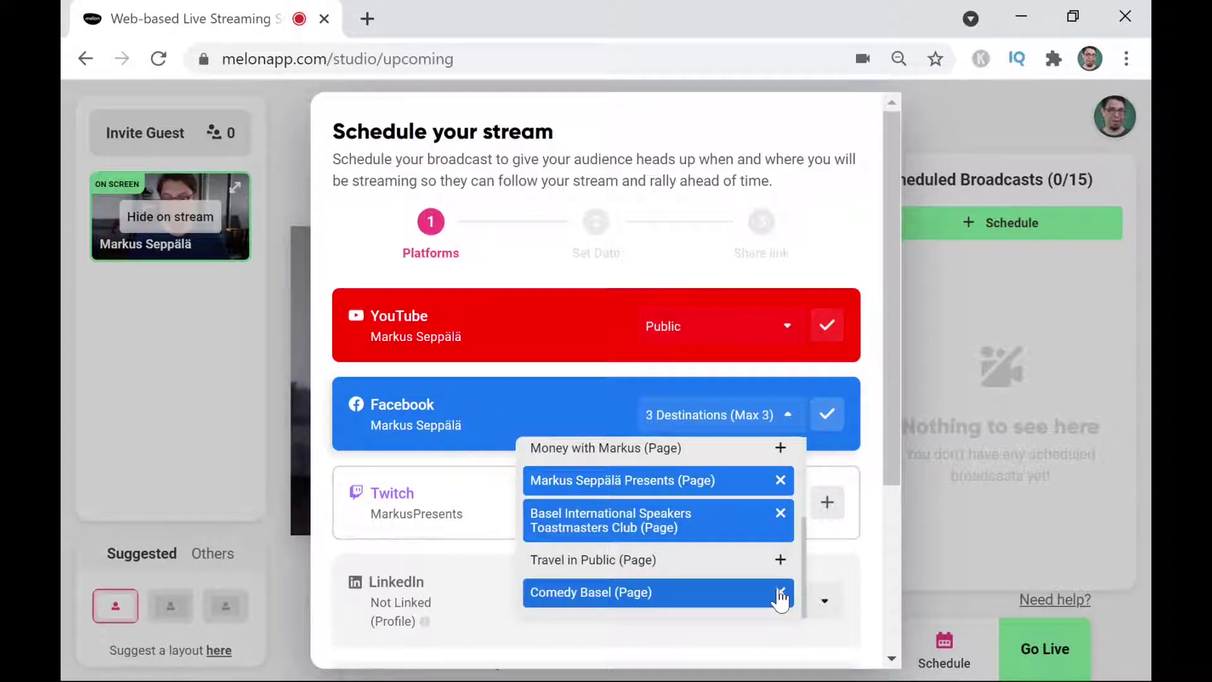
left_click(781, 594)
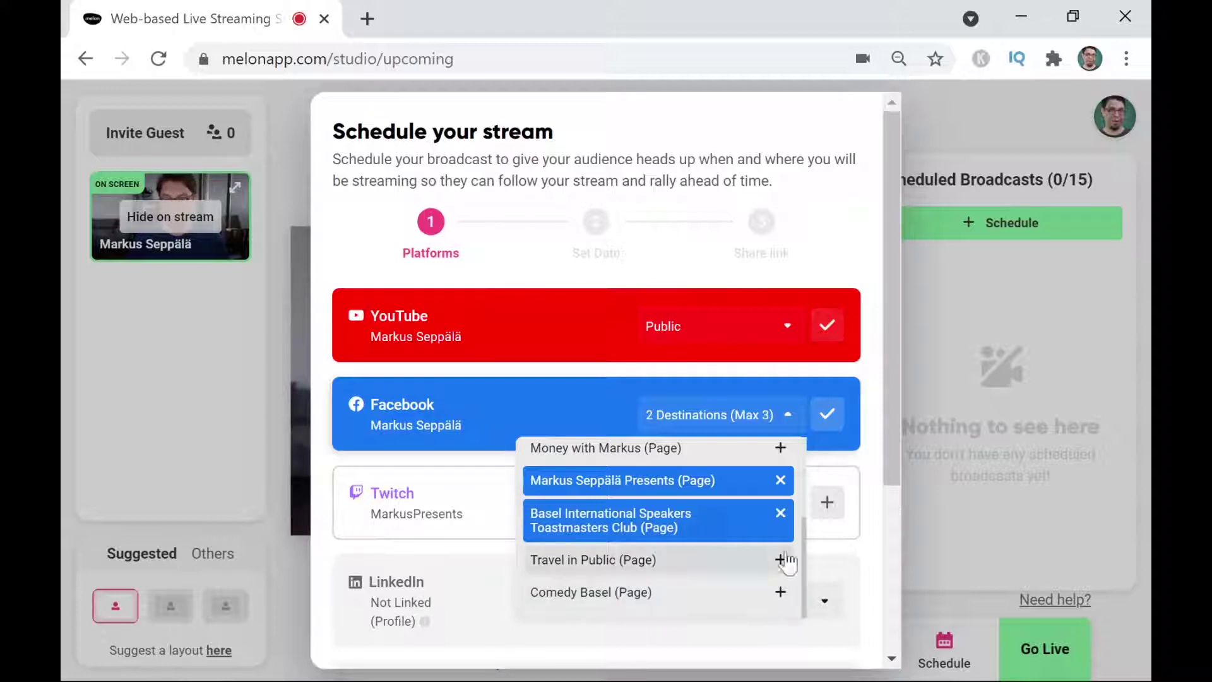
left_click(783, 516)
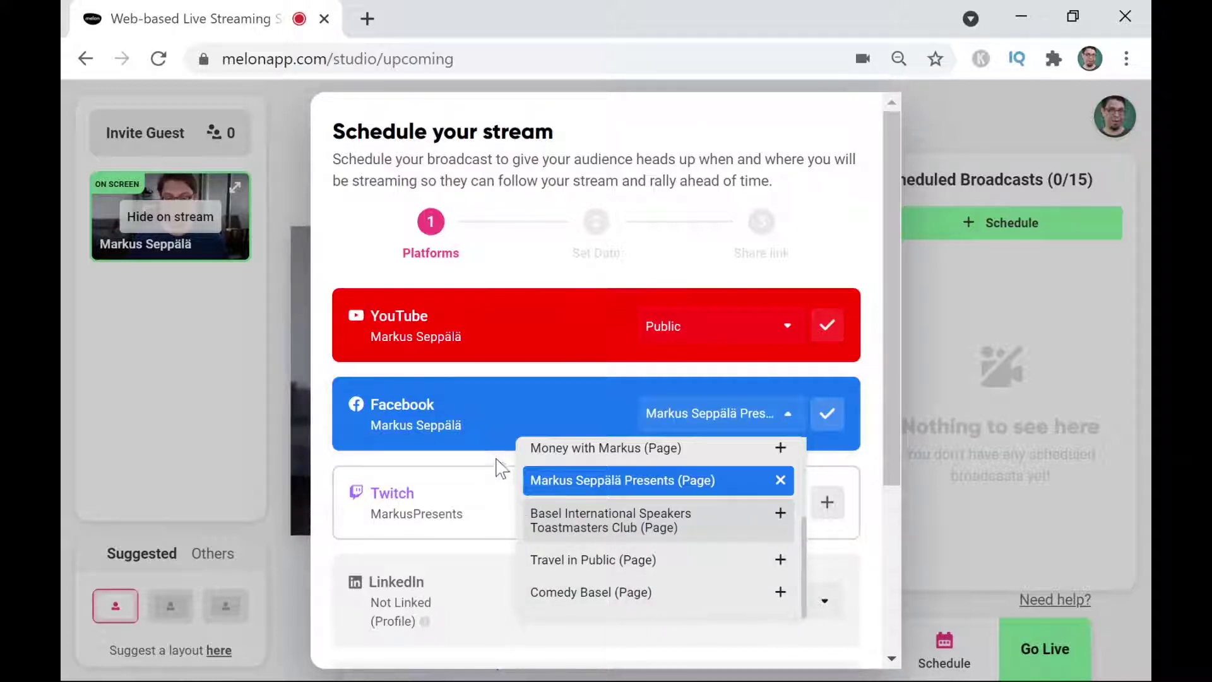
left_click(498, 466)
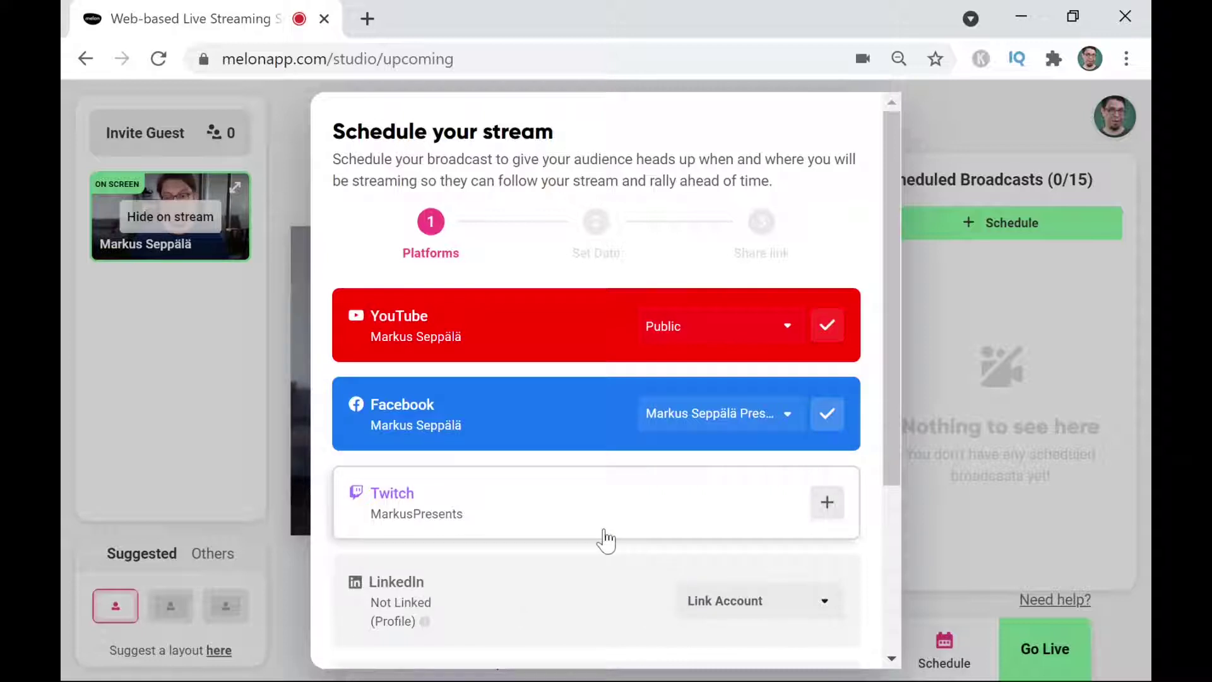
Add Twitch as a destination and continue to Stream Information.
left_click(827, 505)
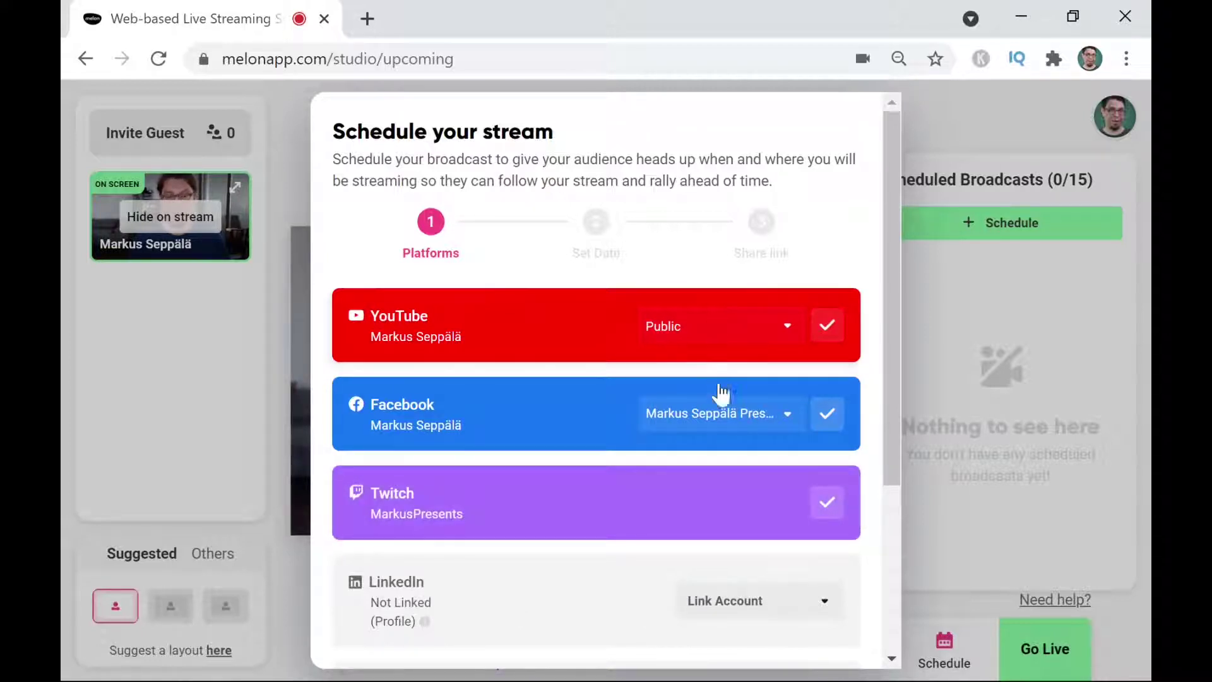
scroll(722, 453, "down", 4)
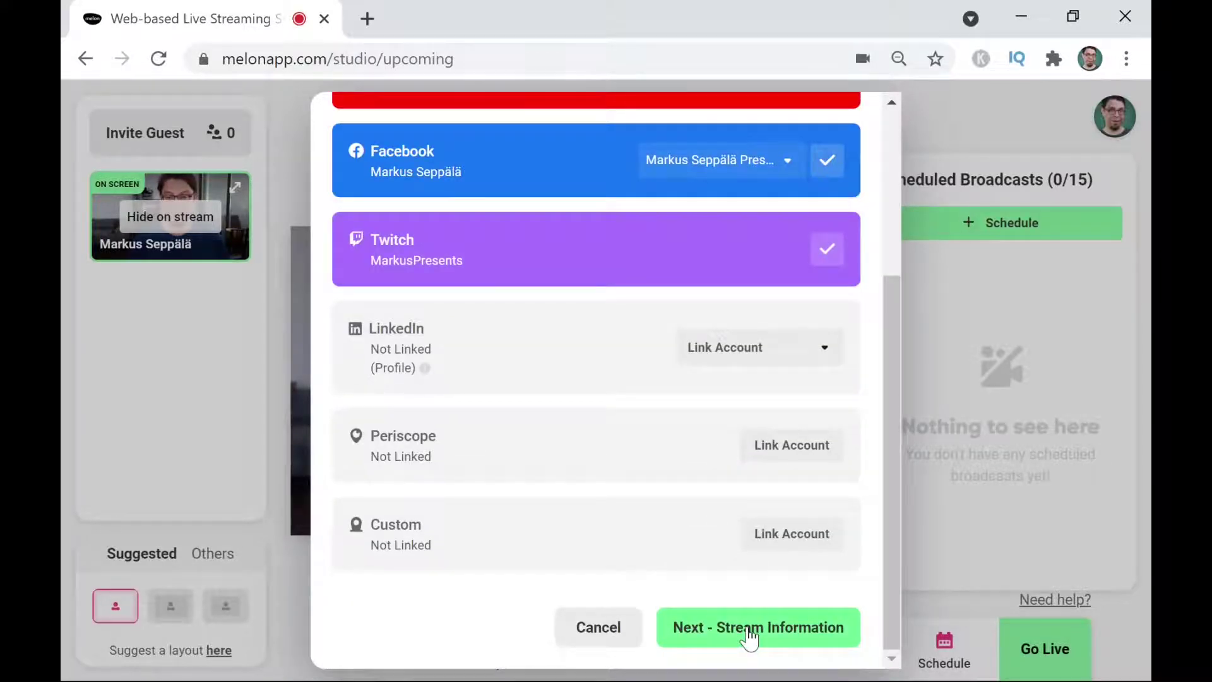
left_click(748, 630)
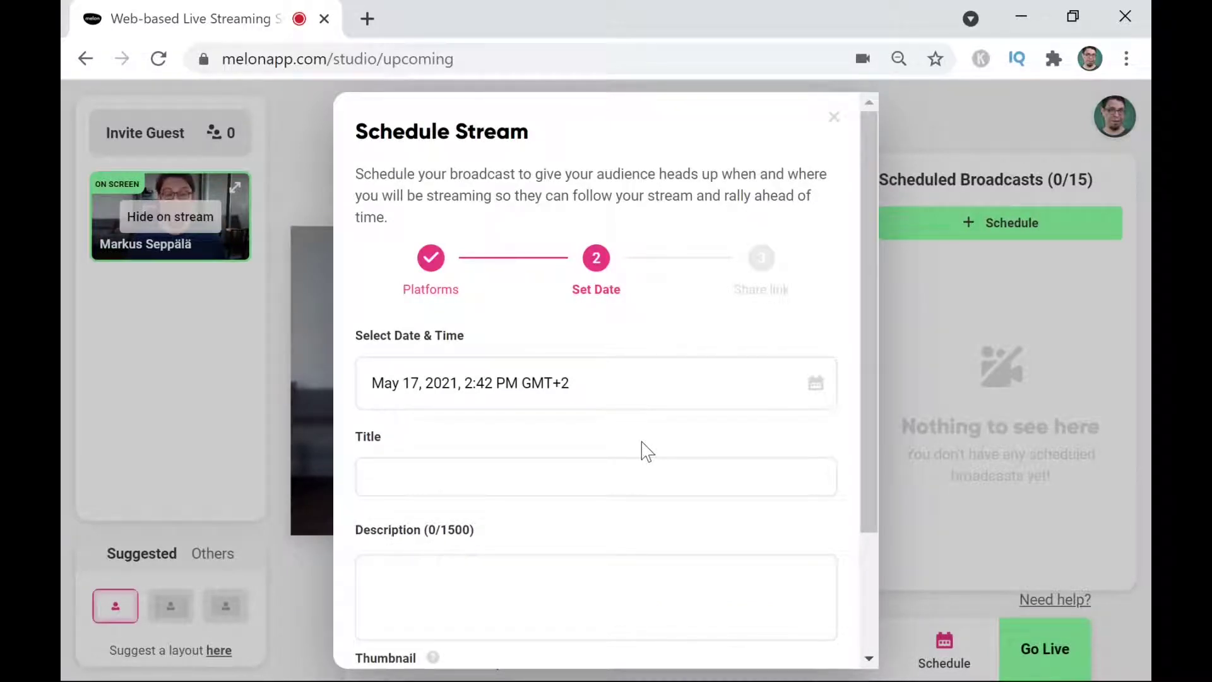
Set the stream date and time to May 23, 2021, 5:00 PM GMT+2.
left_click(508, 379)
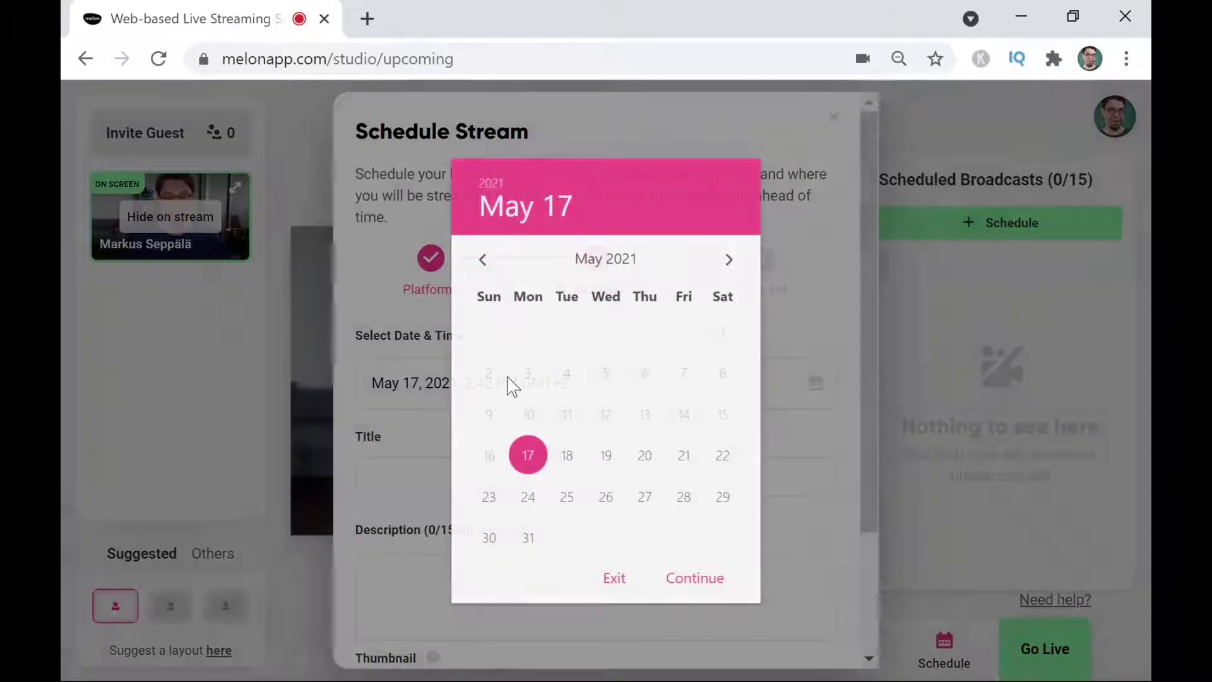
left_click(490, 499)
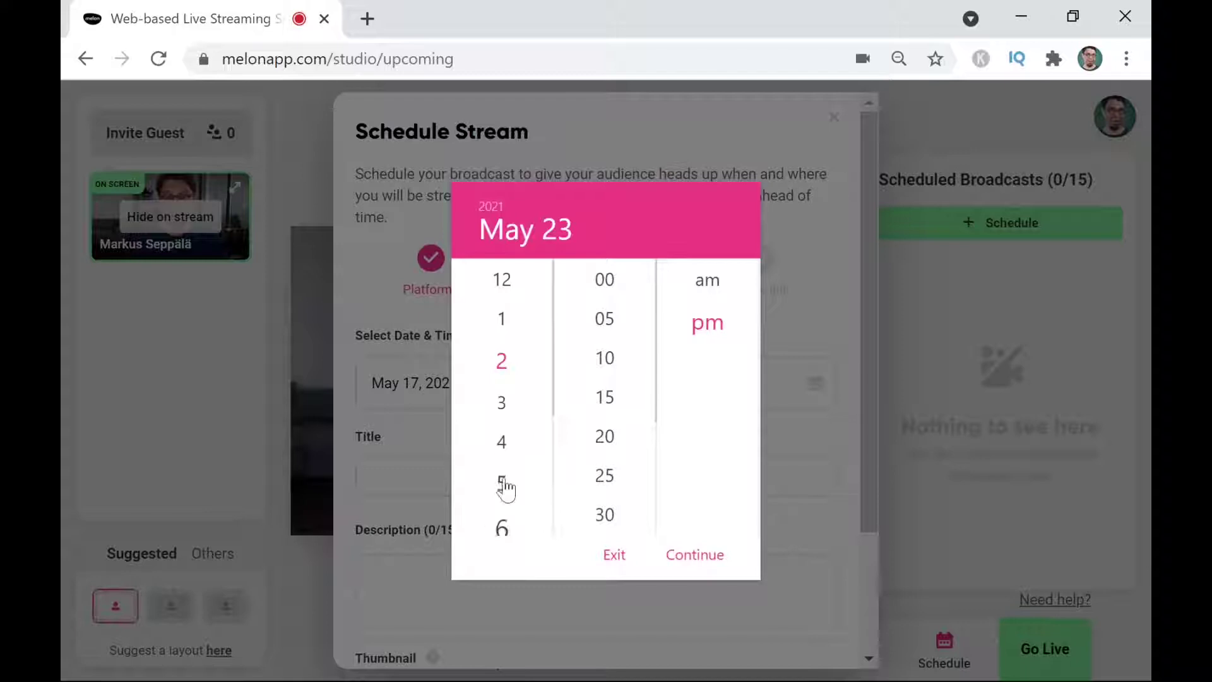
left_click(502, 489)
left_click(604, 281)
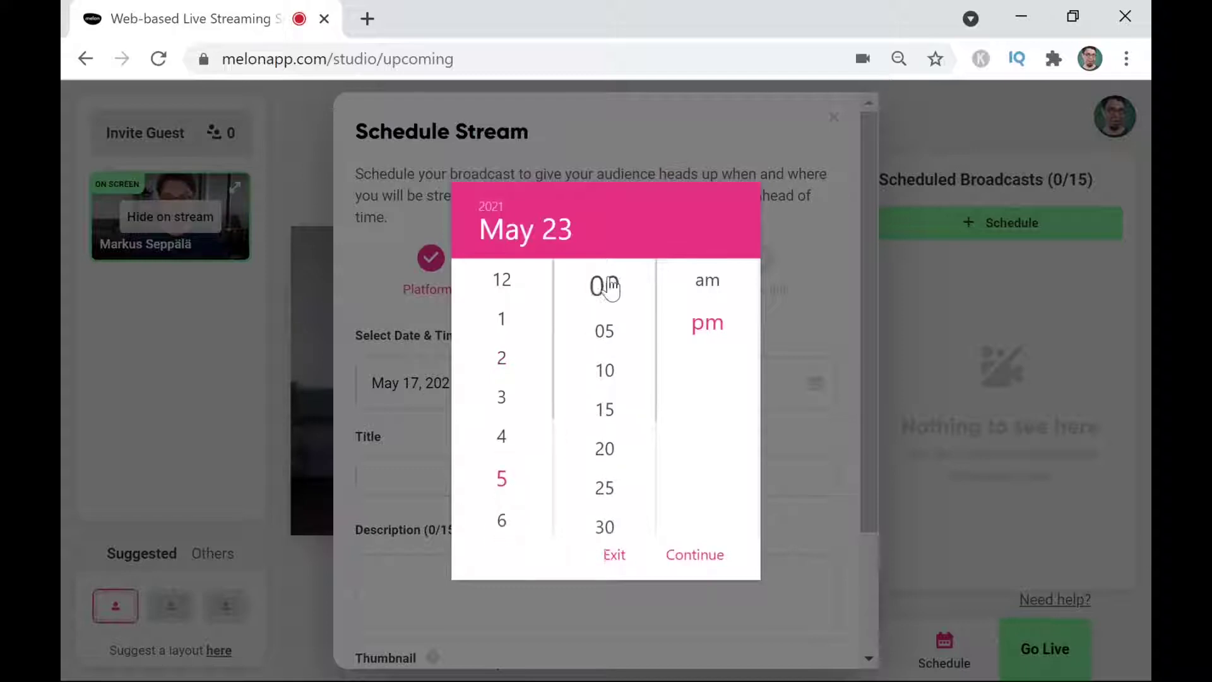
left_click(695, 556)
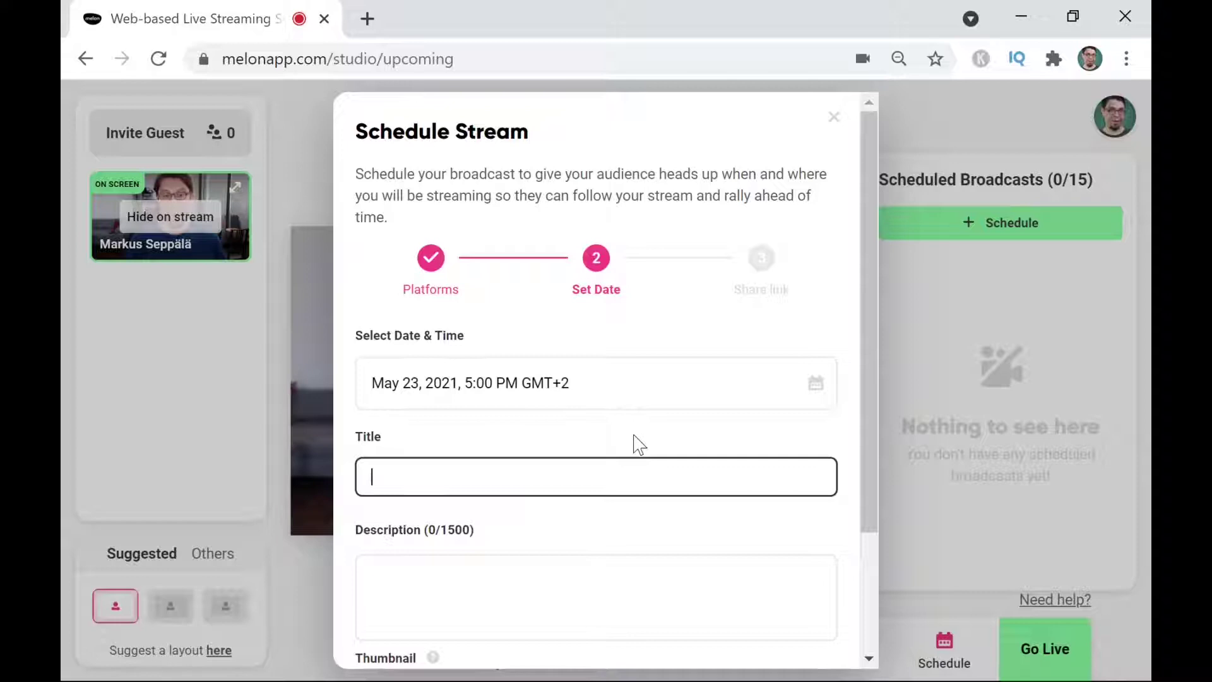
Paste the title 'How live streaming will improve your communication skills (5 tips)' and full description.
type("How live streaming will improve your communication skills (5 tips)")
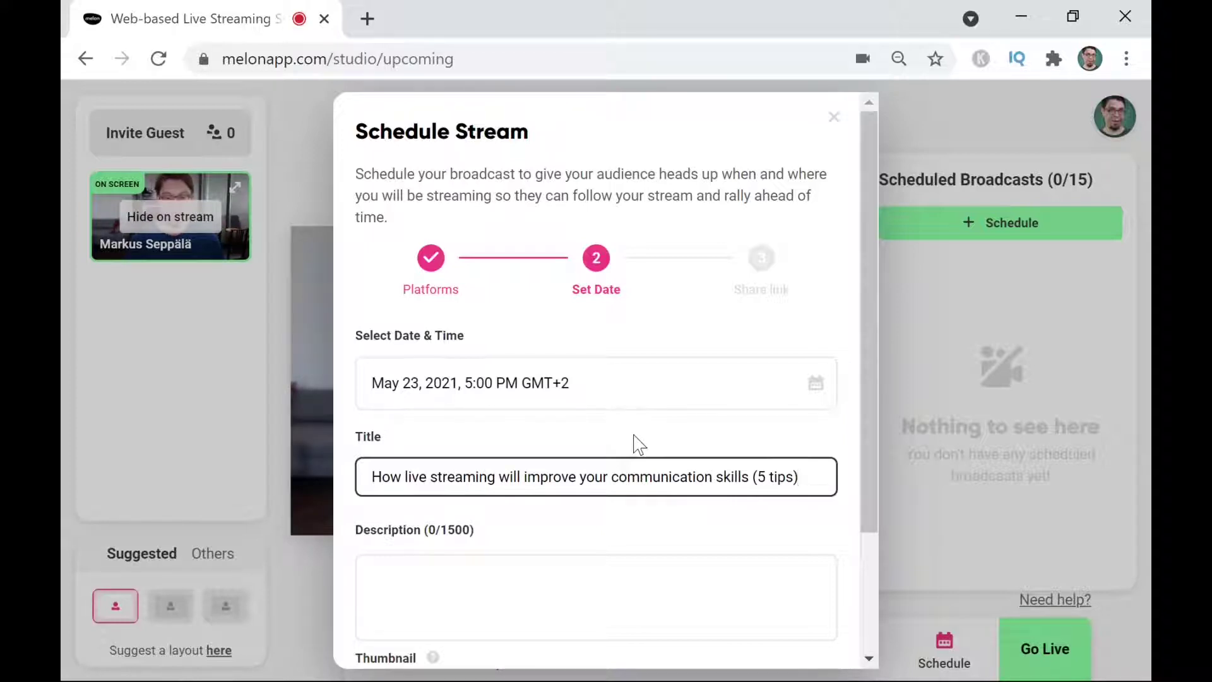
scroll(638, 444, "down", 3)
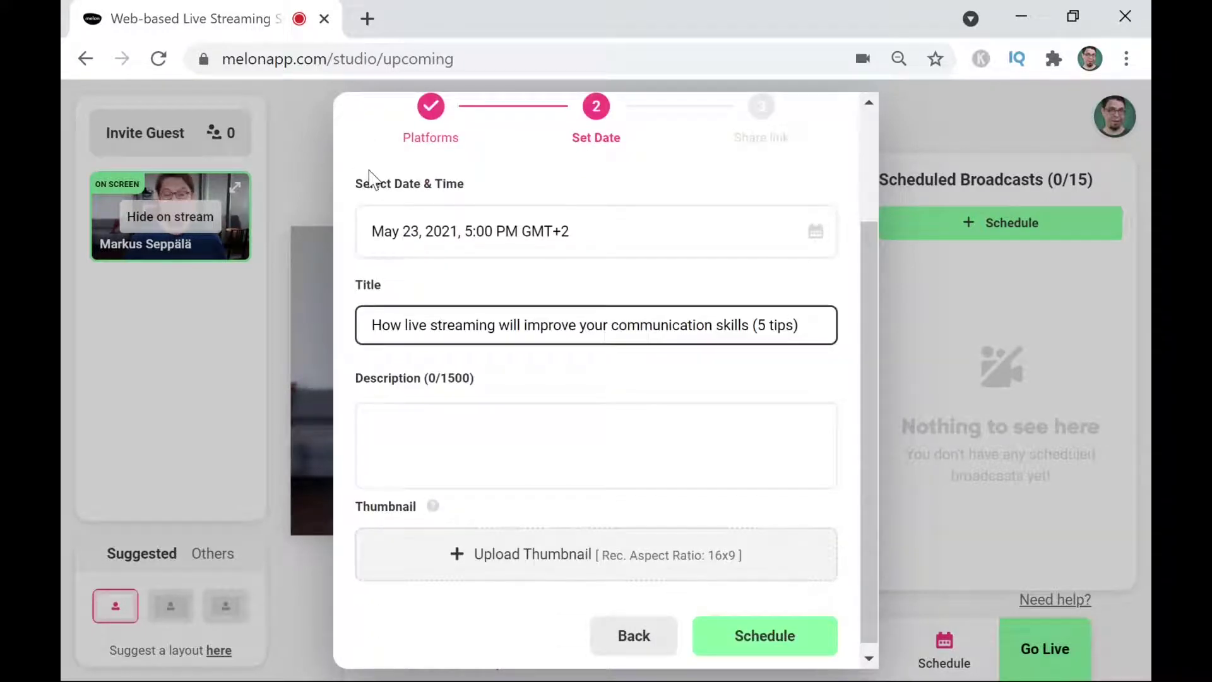
left_click(463, 425)
key("ctrl+v")
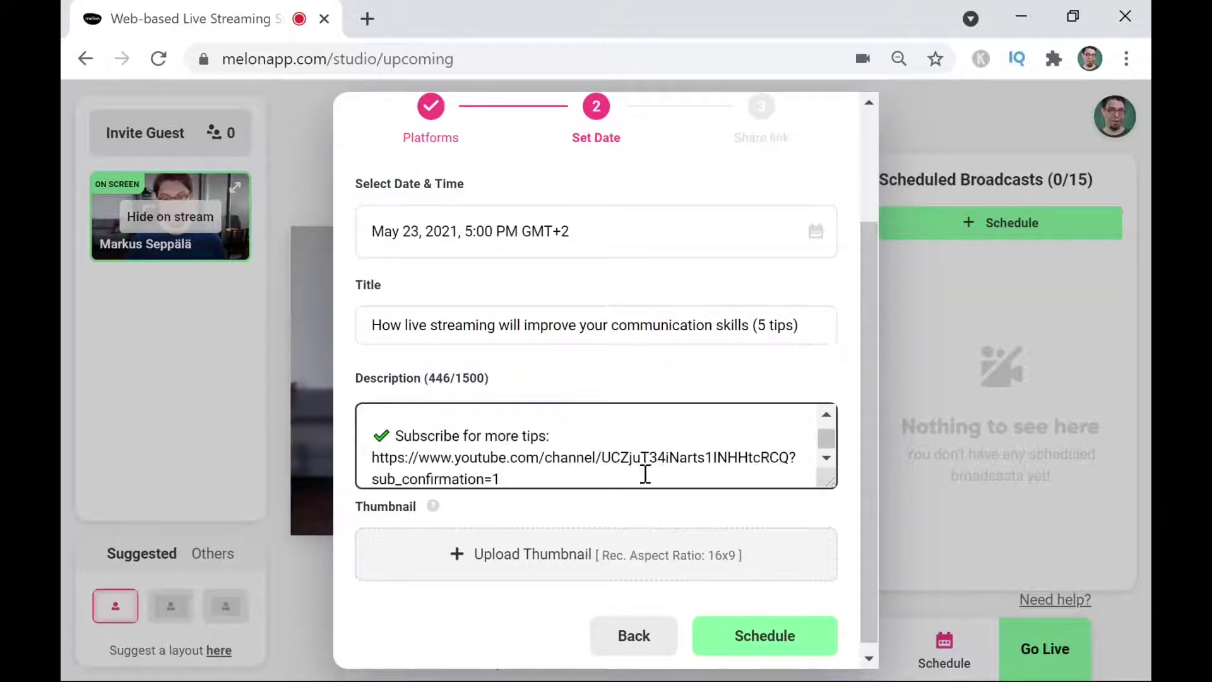
left_click_drag(834, 450, 828, 427)
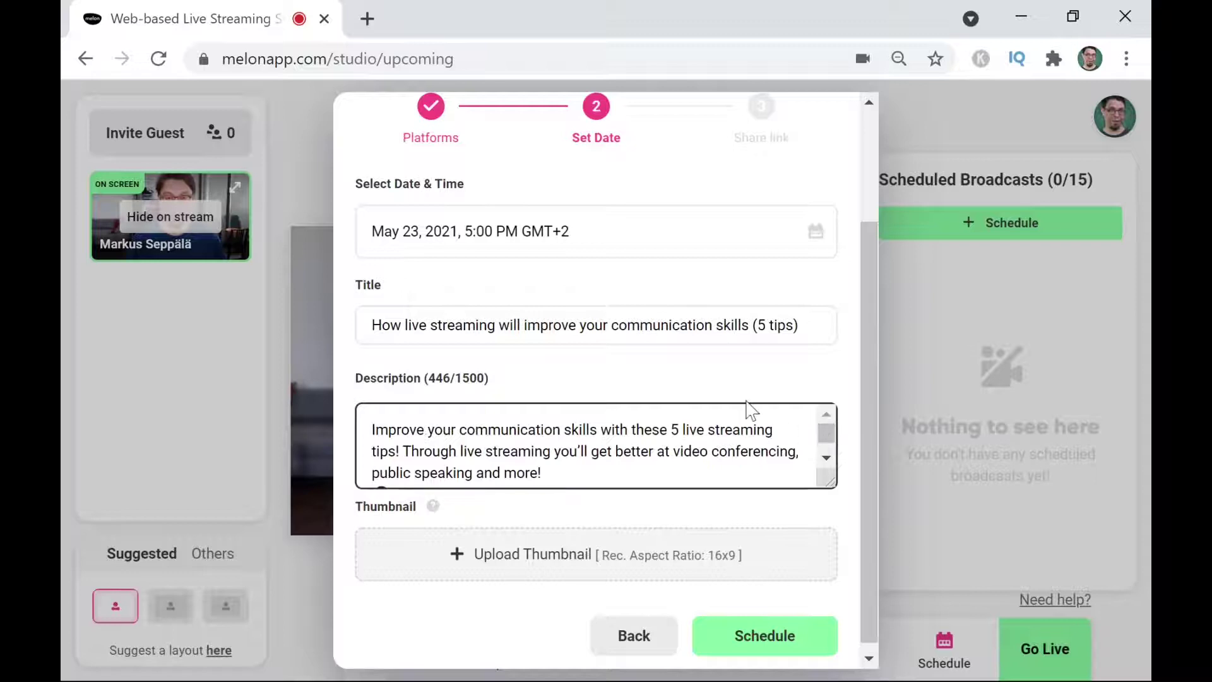
left_click(827, 458)
left_click(827, 458)
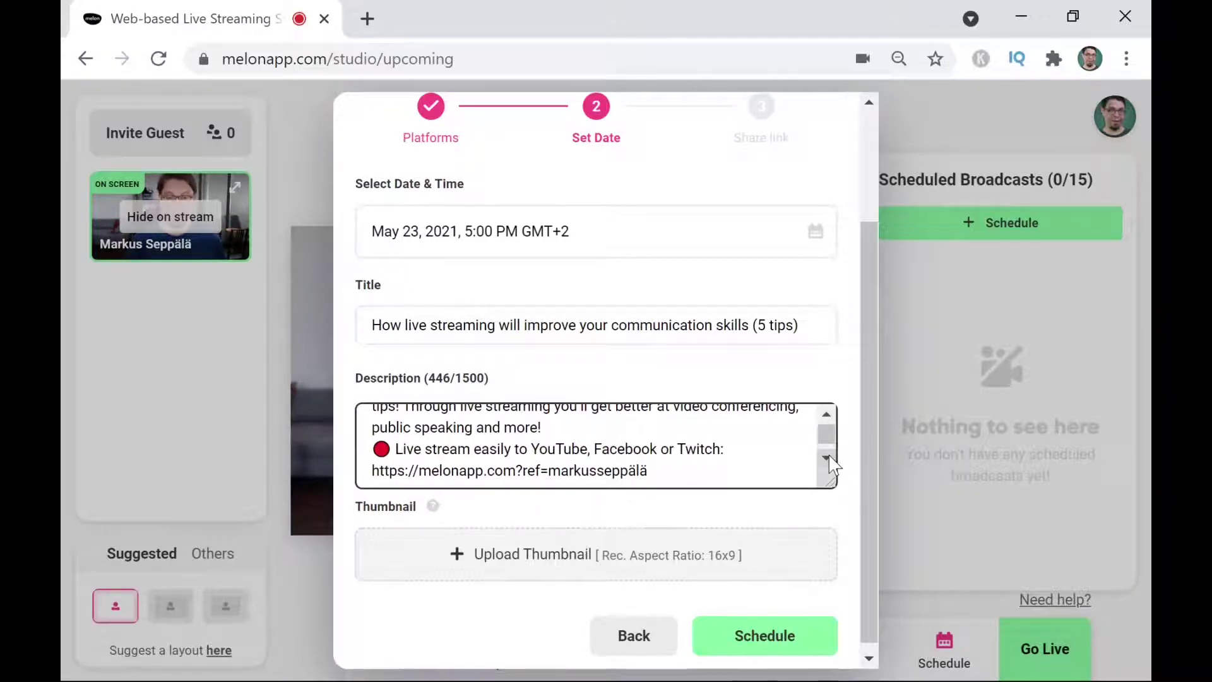
left_click(827, 457)
left_click(827, 458)
left_click(827, 458)
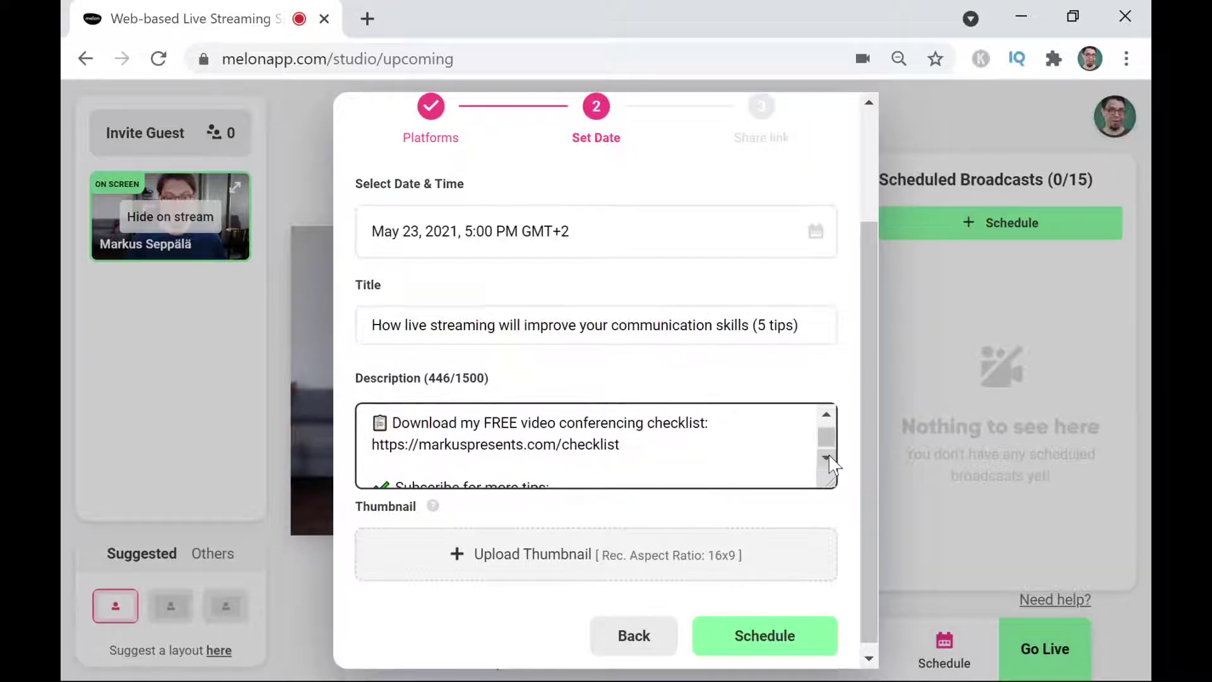
left_click(830, 459)
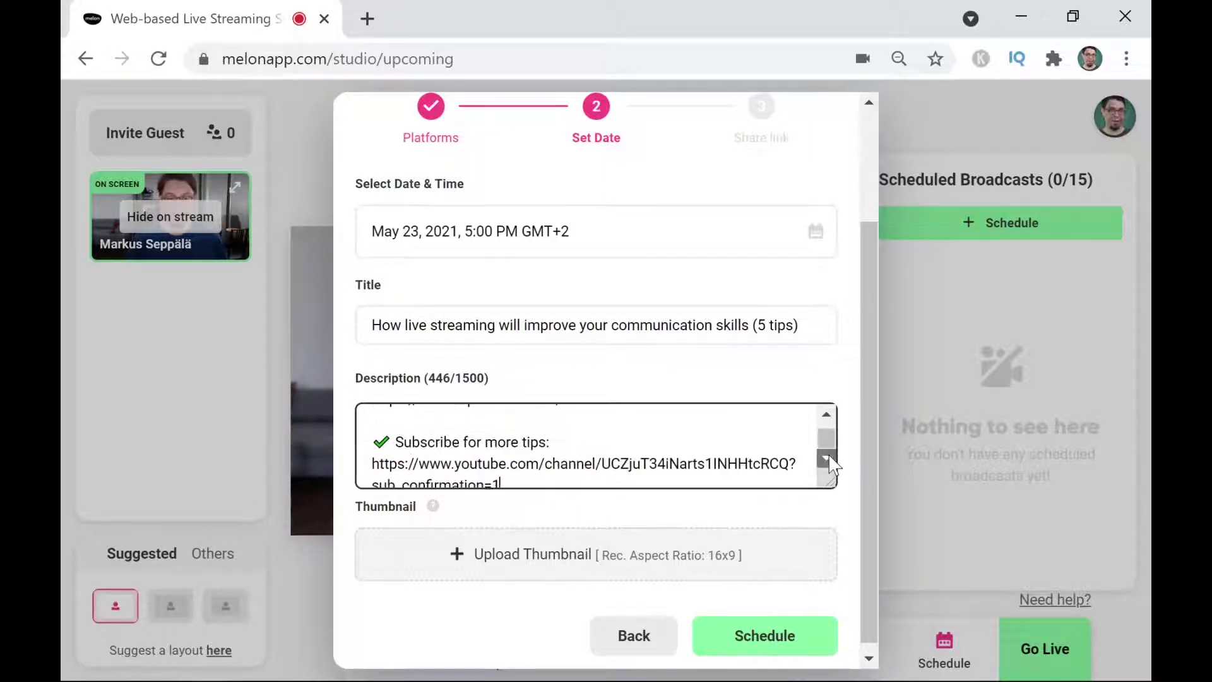
left_click(829, 459)
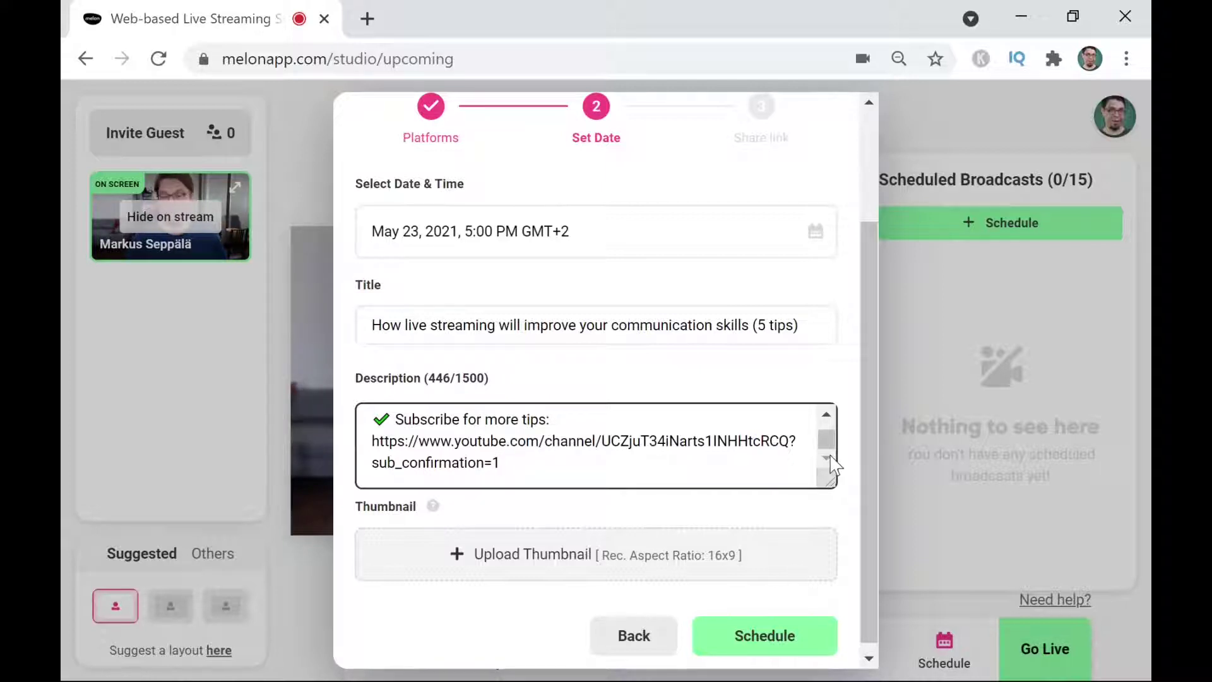
scroll(519, 612, "down", 1)
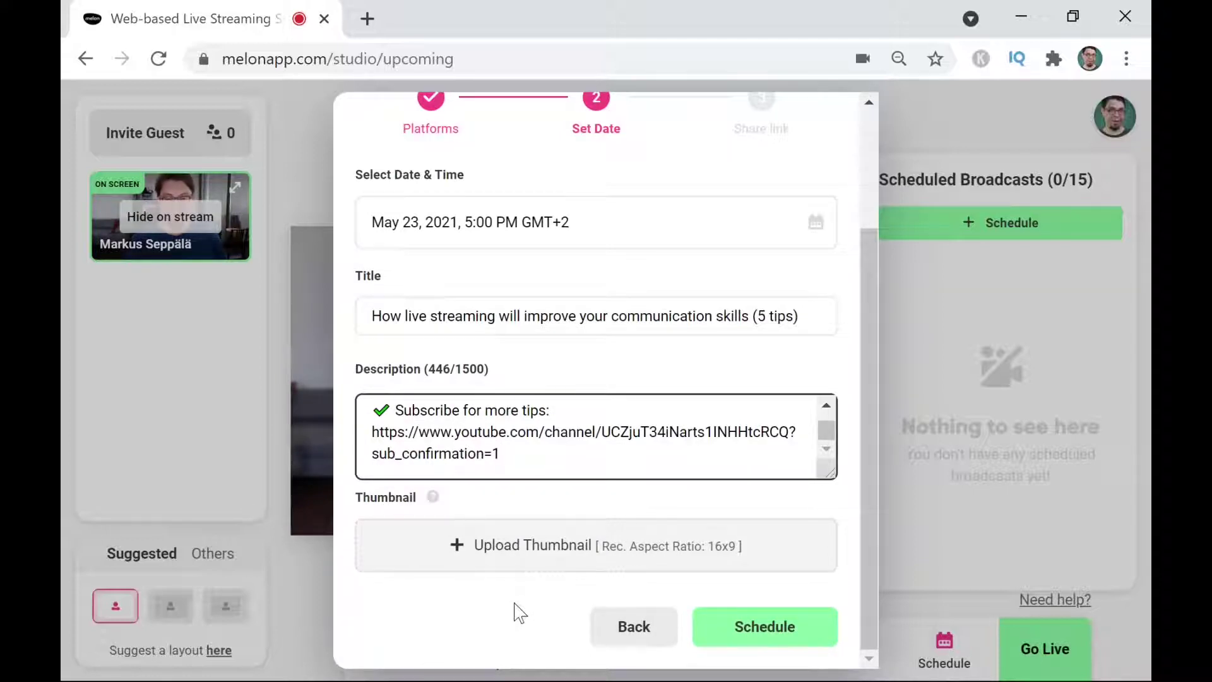
Upload the YOU SHOULD STREAM thumbnail and stretch its crop over the whole image.
left_click(526, 548)
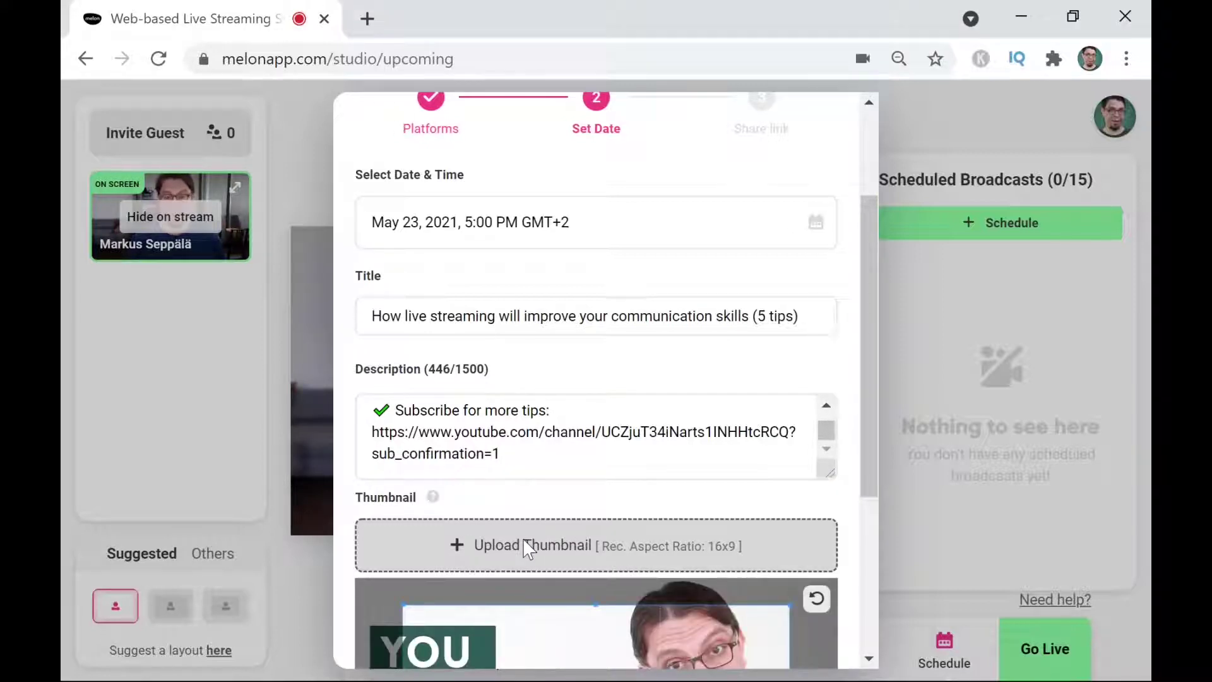
scroll(526, 548, "down", 5)
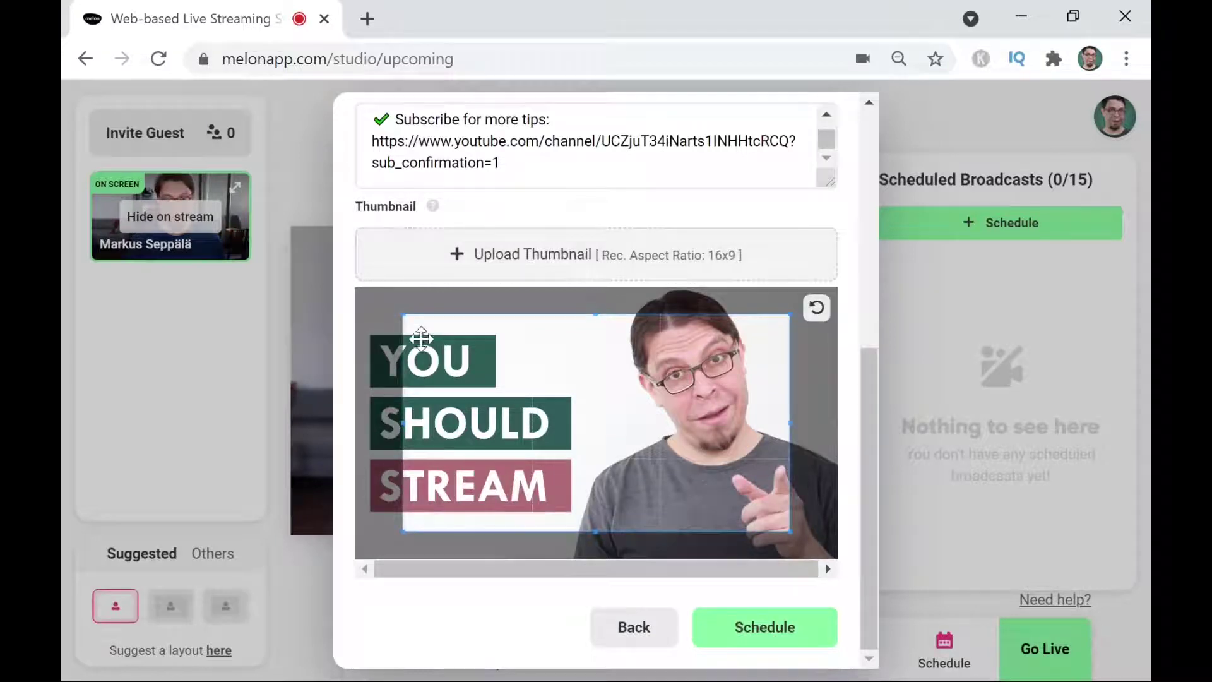
left_click_drag(404, 314, 346, 289)
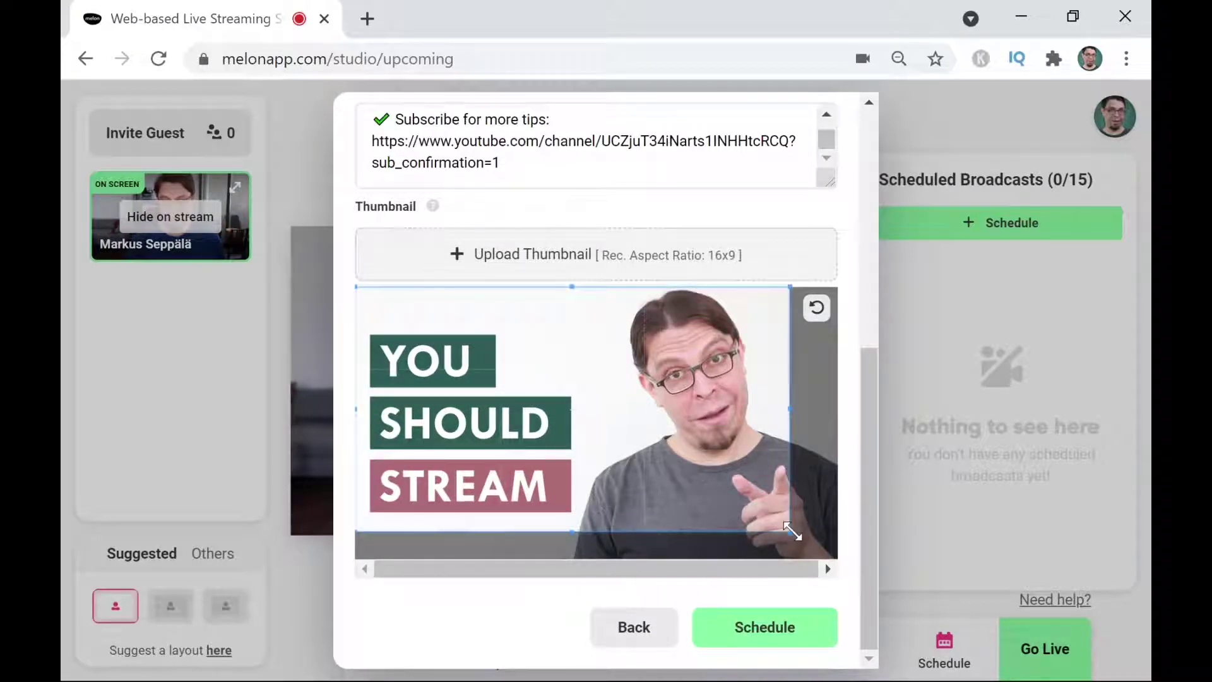
left_click_drag(789, 532, 860, 587)
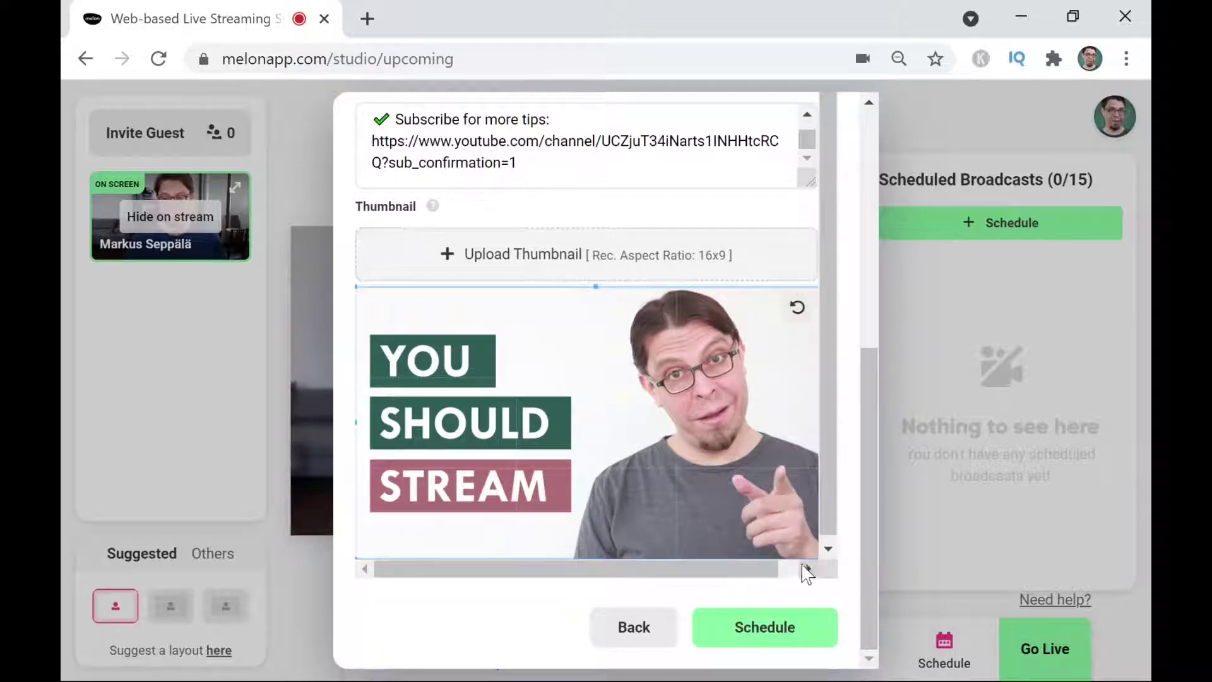
left_click_drag(868, 598, 892, 407)
scroll(892, 407, "down", 3)
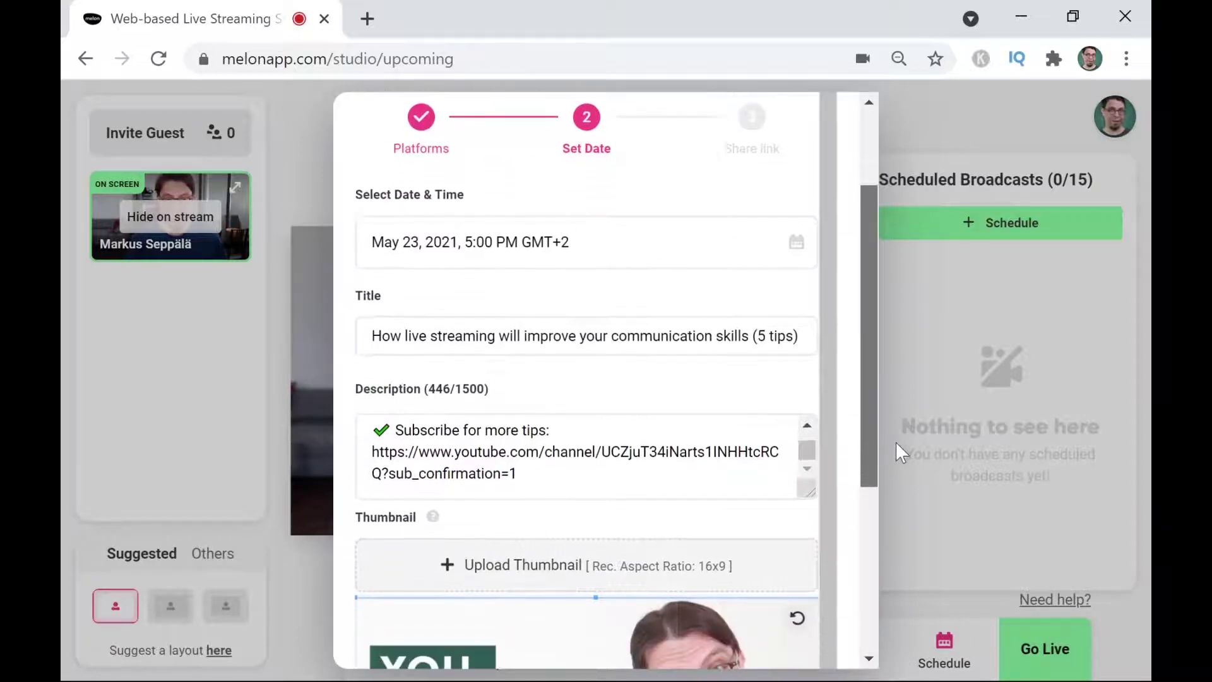
scroll(887, 494, "down", 4)
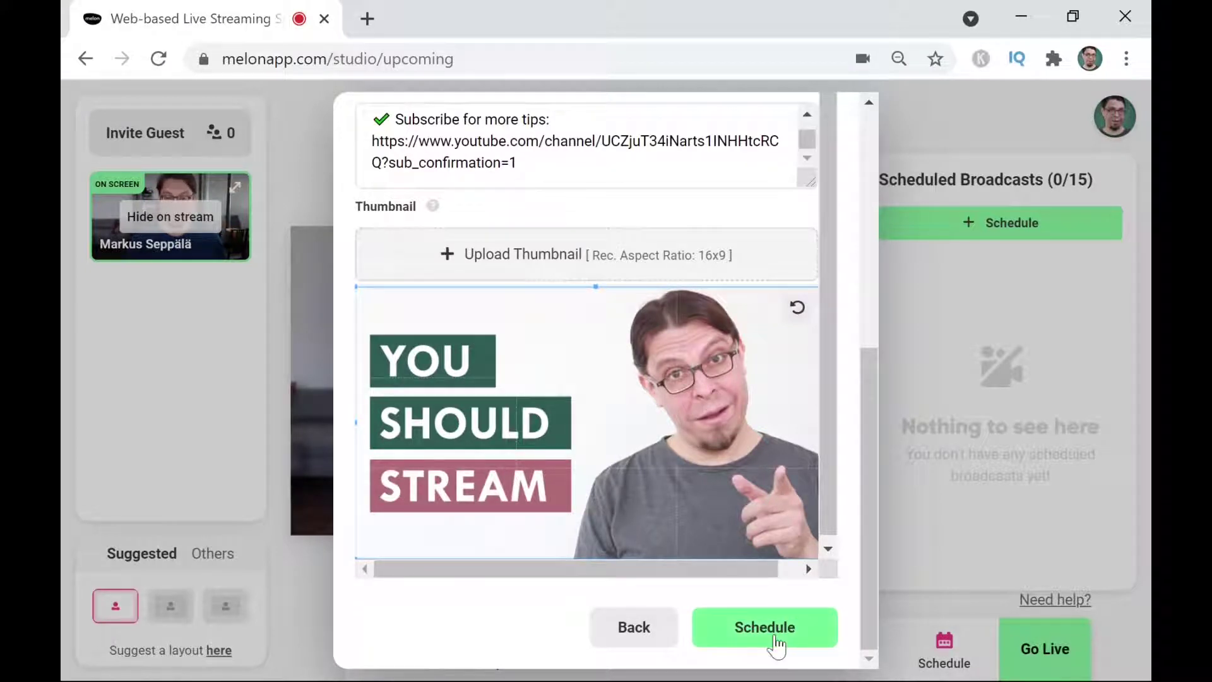
Schedule the broadcast for May 23, 2021, 5:00 PM and copy its share link.
left_click(776, 645)
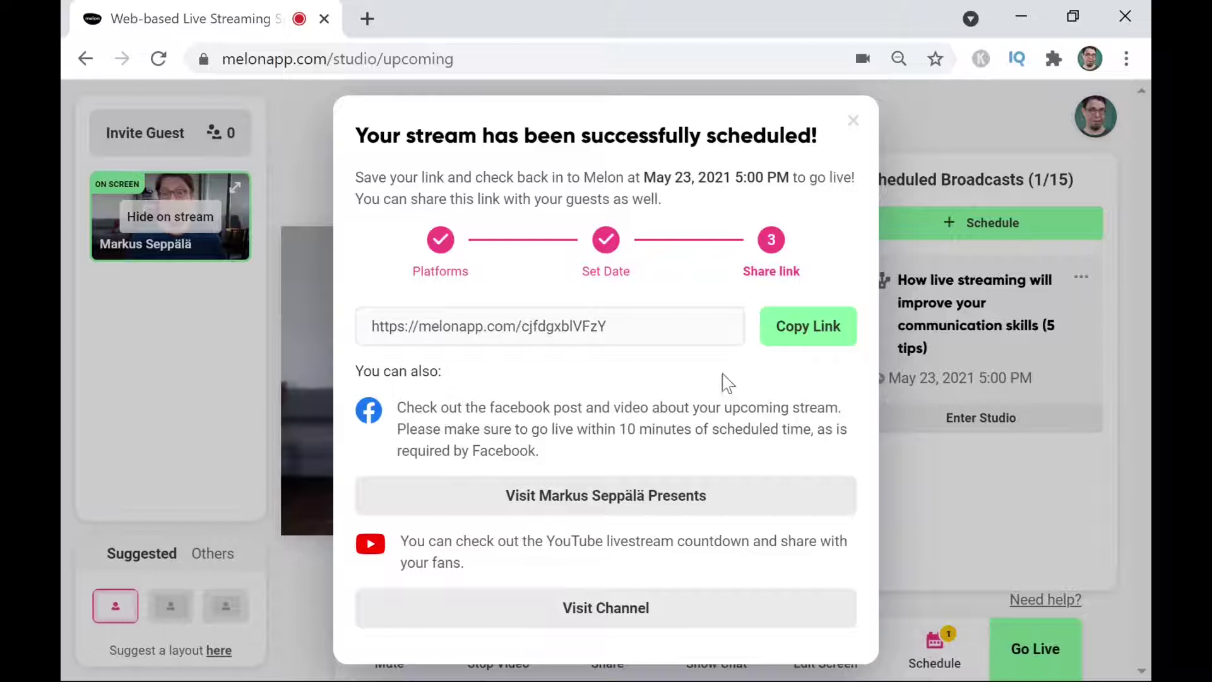
left_click(815, 332)
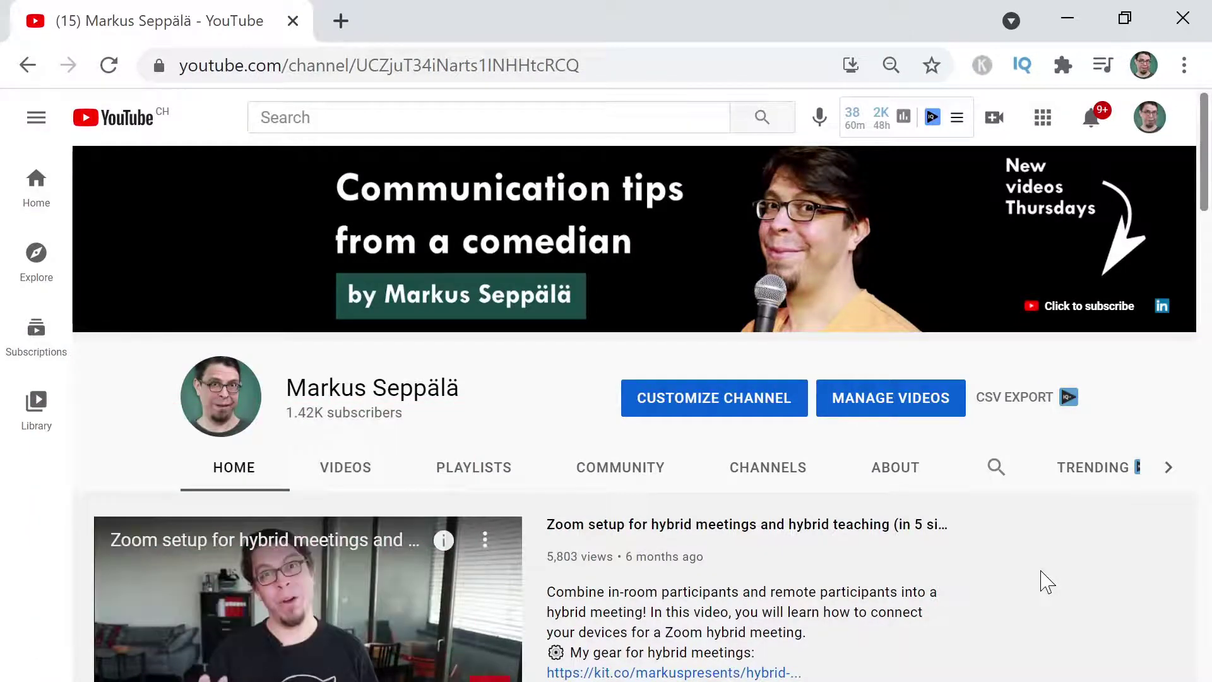
Scroll the channel home page down to the stream under Upcoming live streams.
scroll(1045, 581, "down", 5)
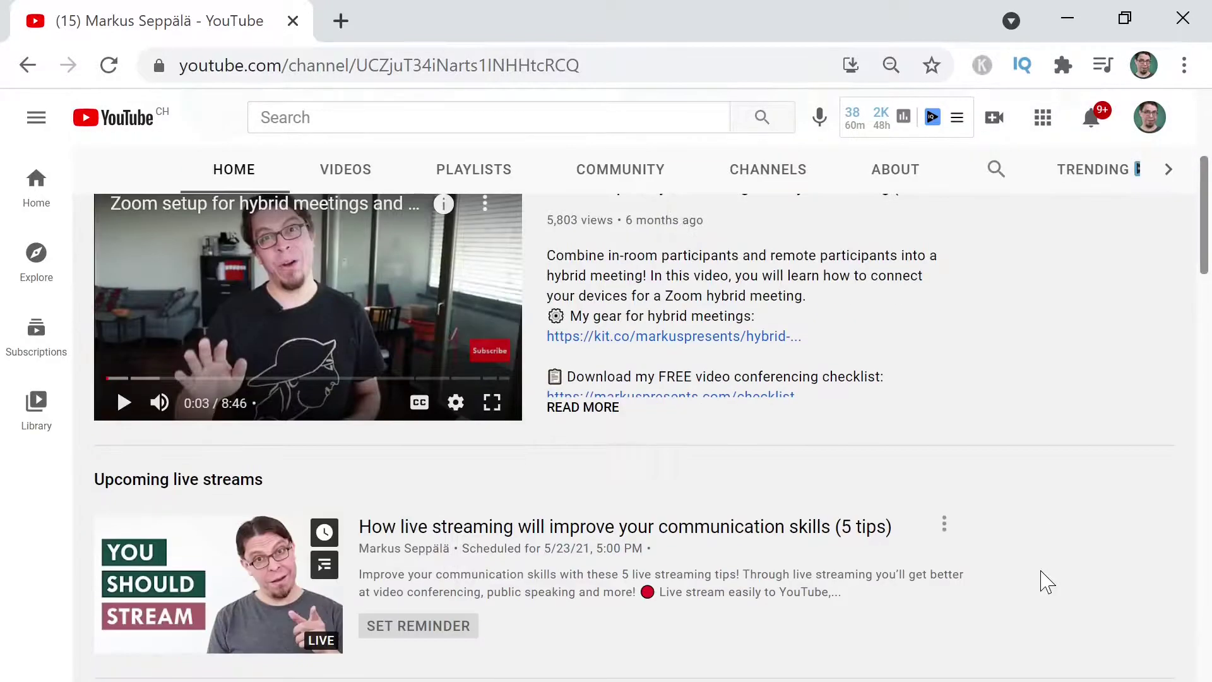
scroll(1044, 581, "down", 3)
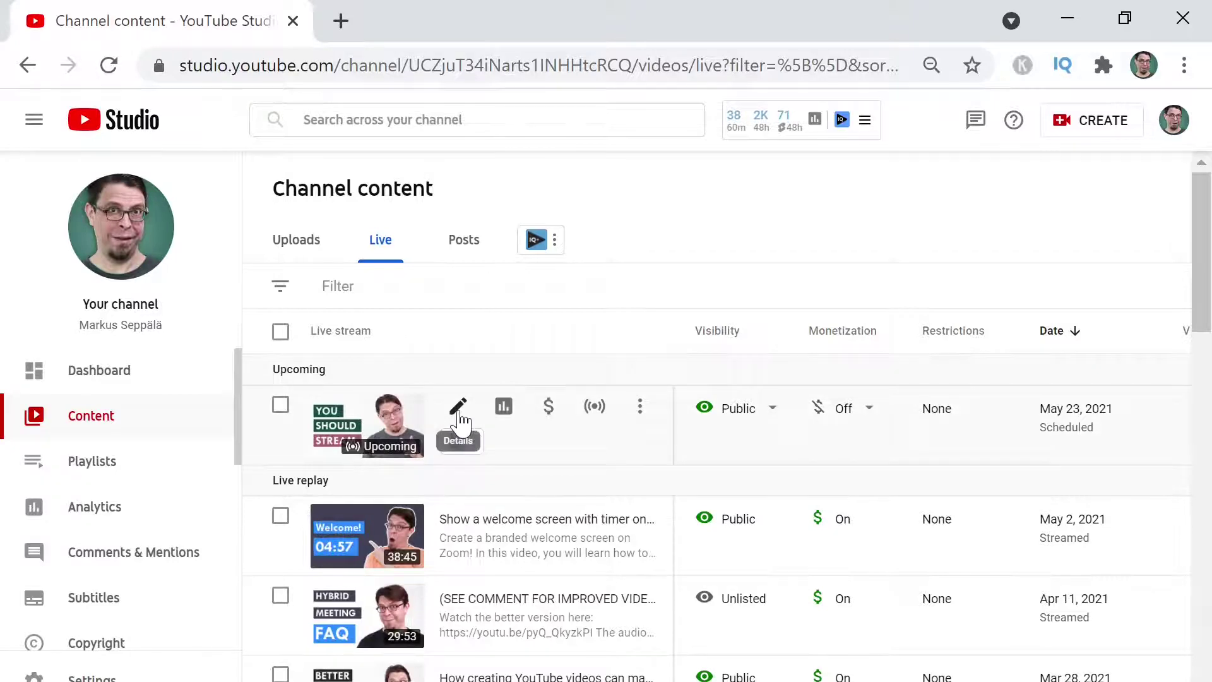
Add the upcoming stream to the Live streams playlist from its details page.
left_click(459, 416)
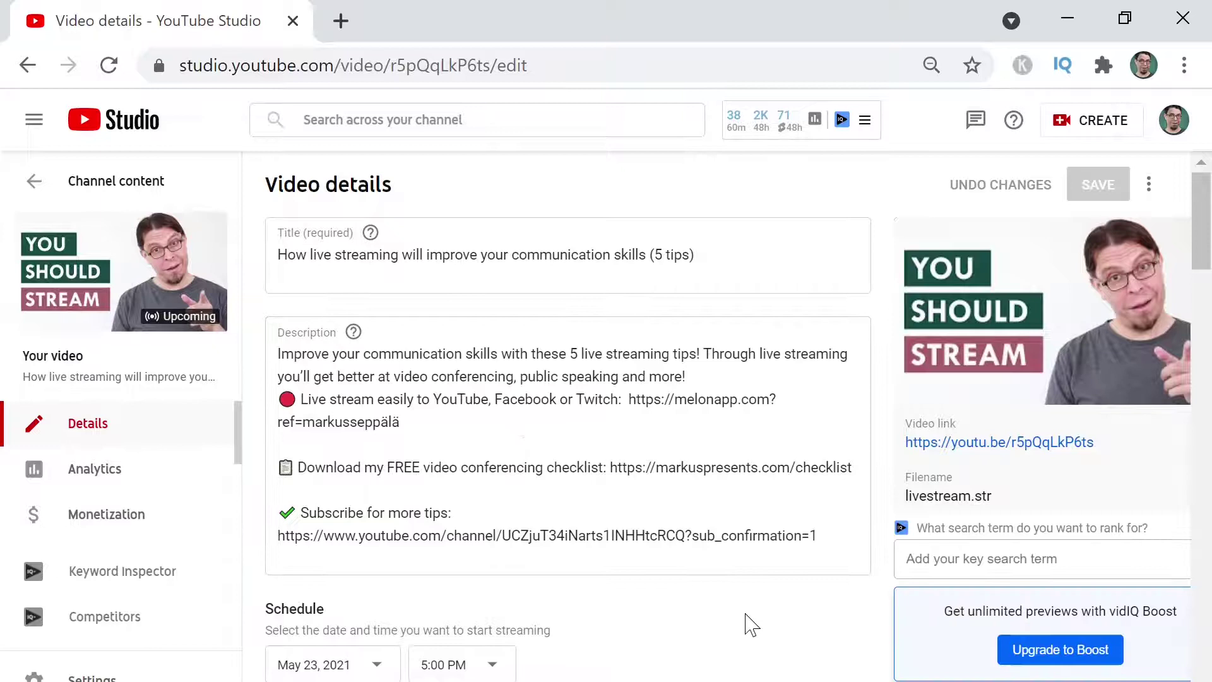
scroll(749, 625, "down", 8)
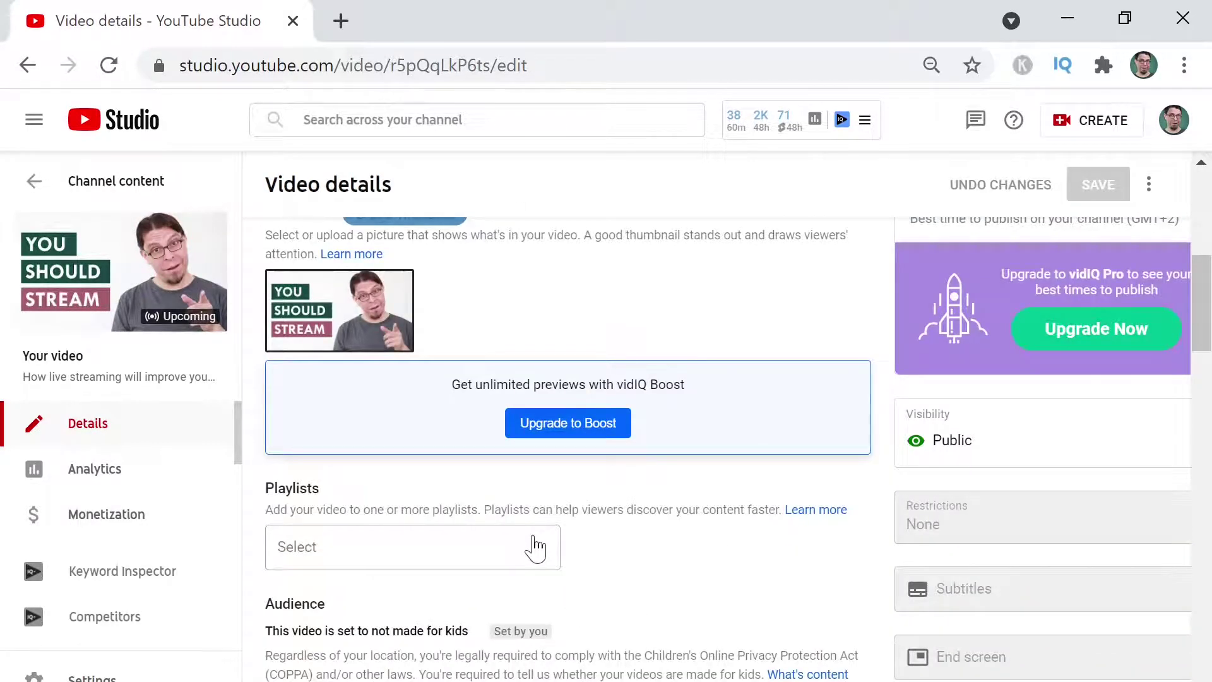
left_click(536, 549)
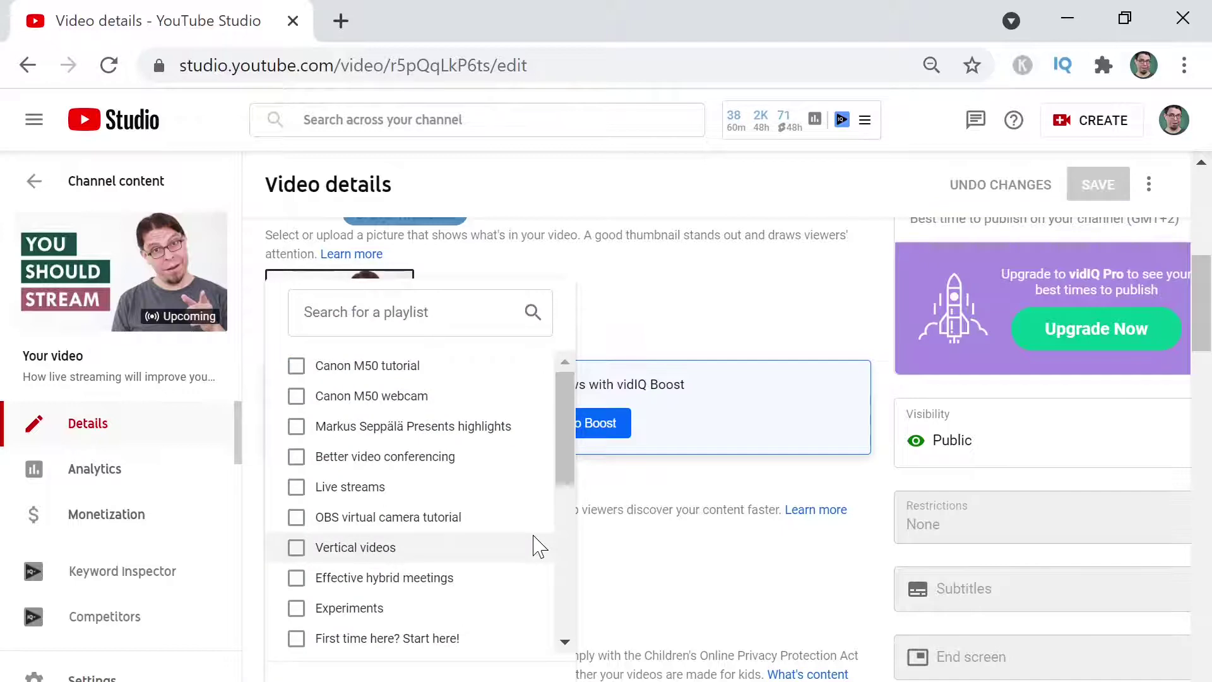
left_click(296, 489)
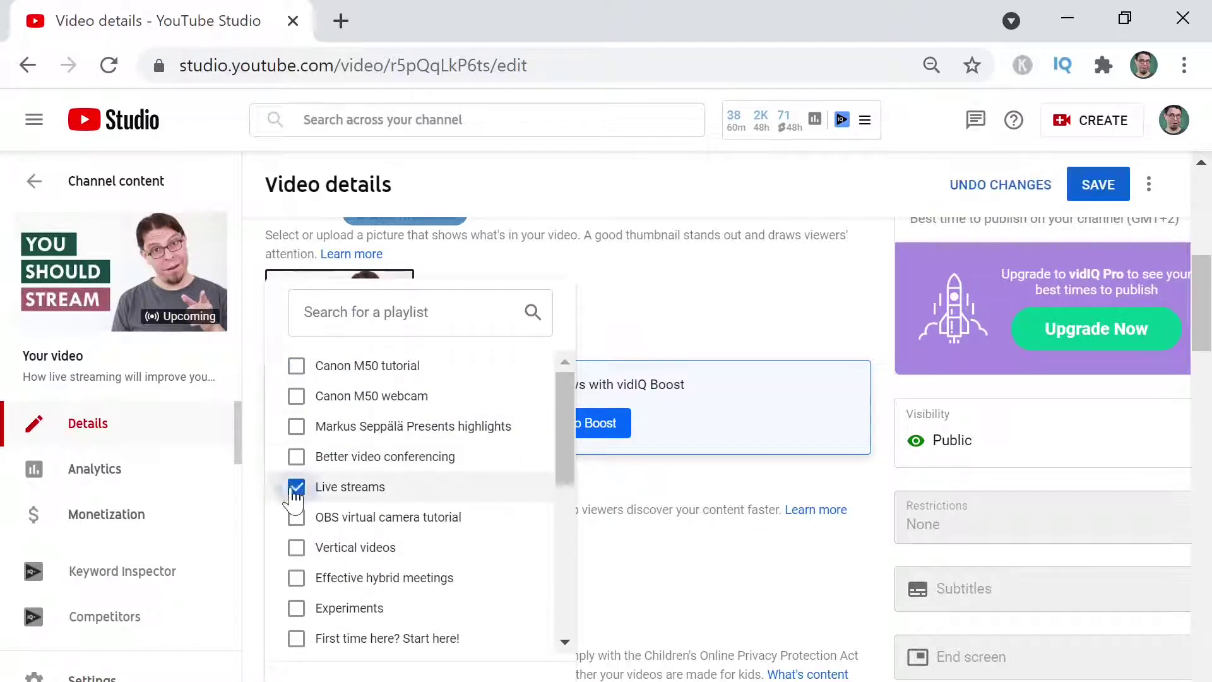
key("Escape")
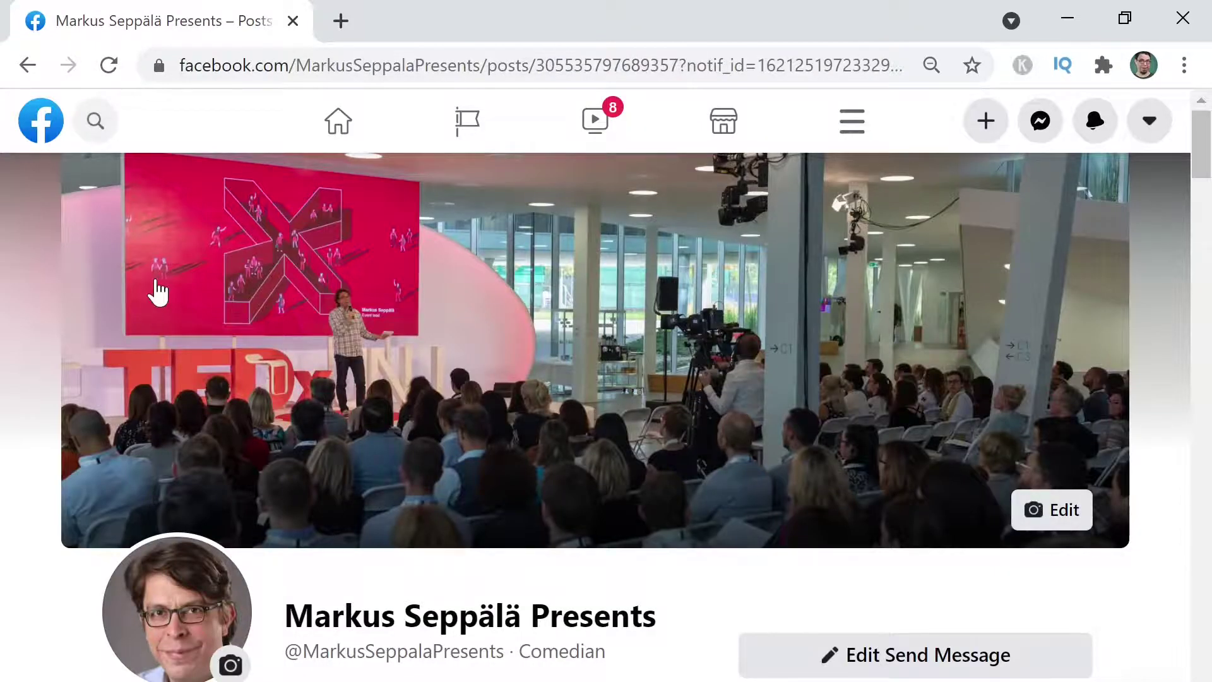
Scroll the Facebook page to the 23 May 17:00 live announcement with the YOU SHOULD STREAM thumbnail.
scroll(156, 290, "down", 8)
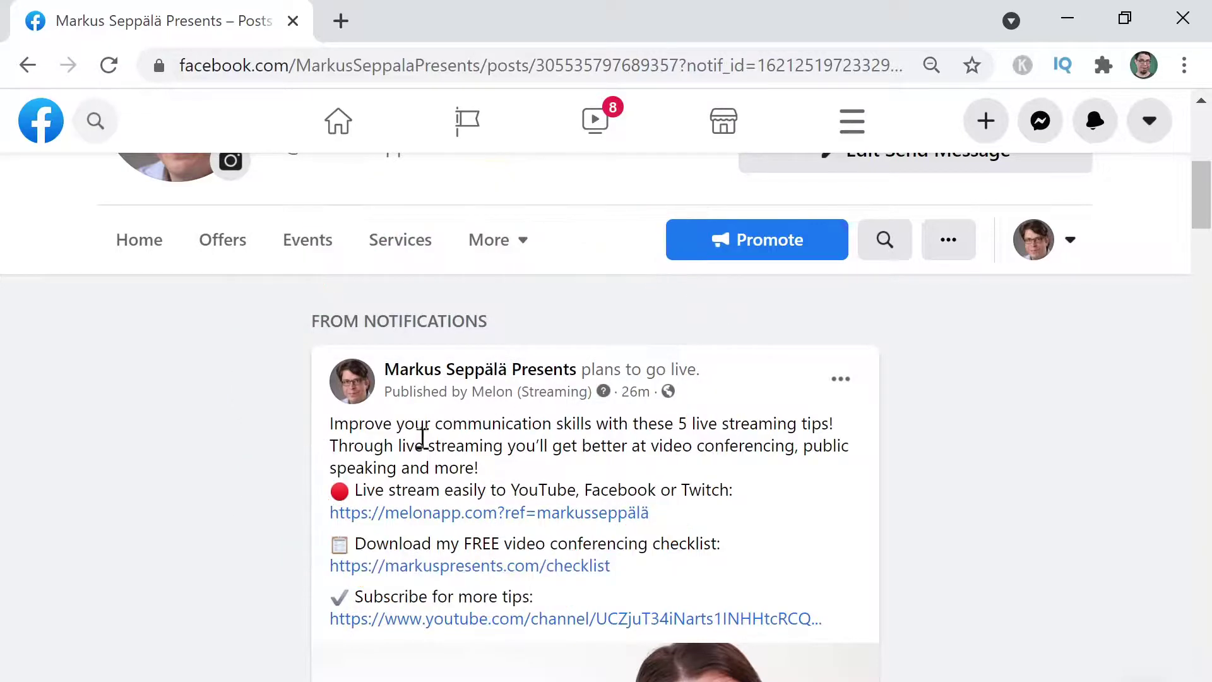
scroll(232, 612, "down", 5)
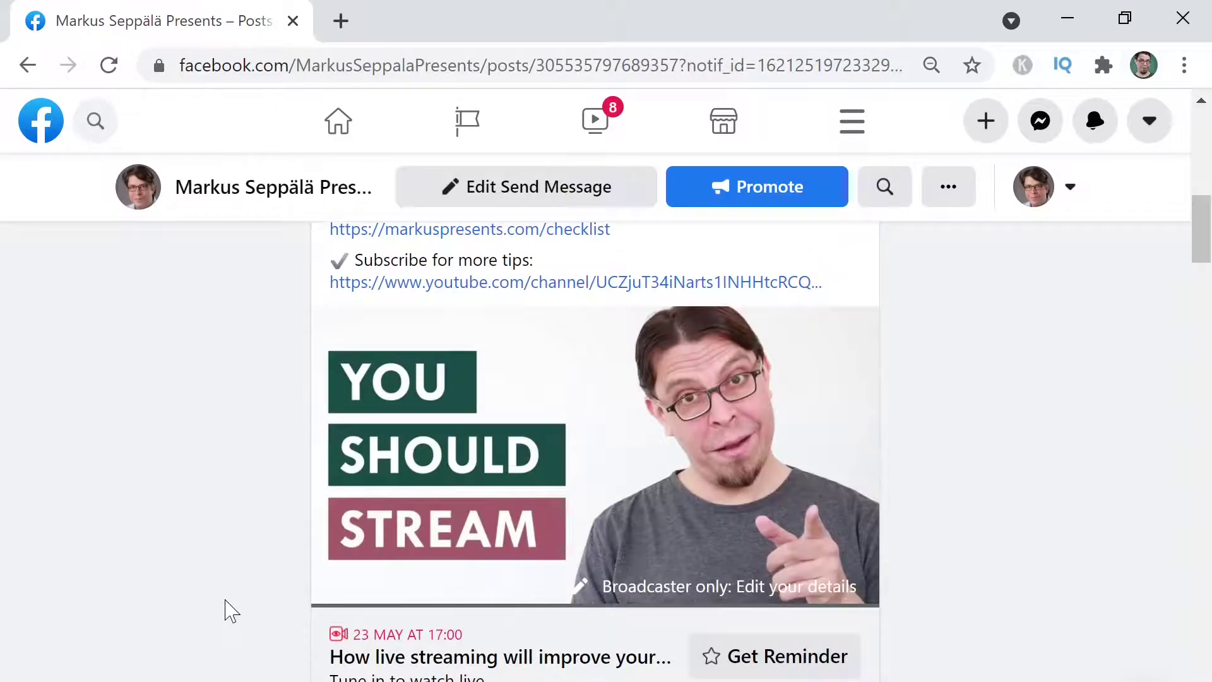
scroll(231, 611, "down", 3)
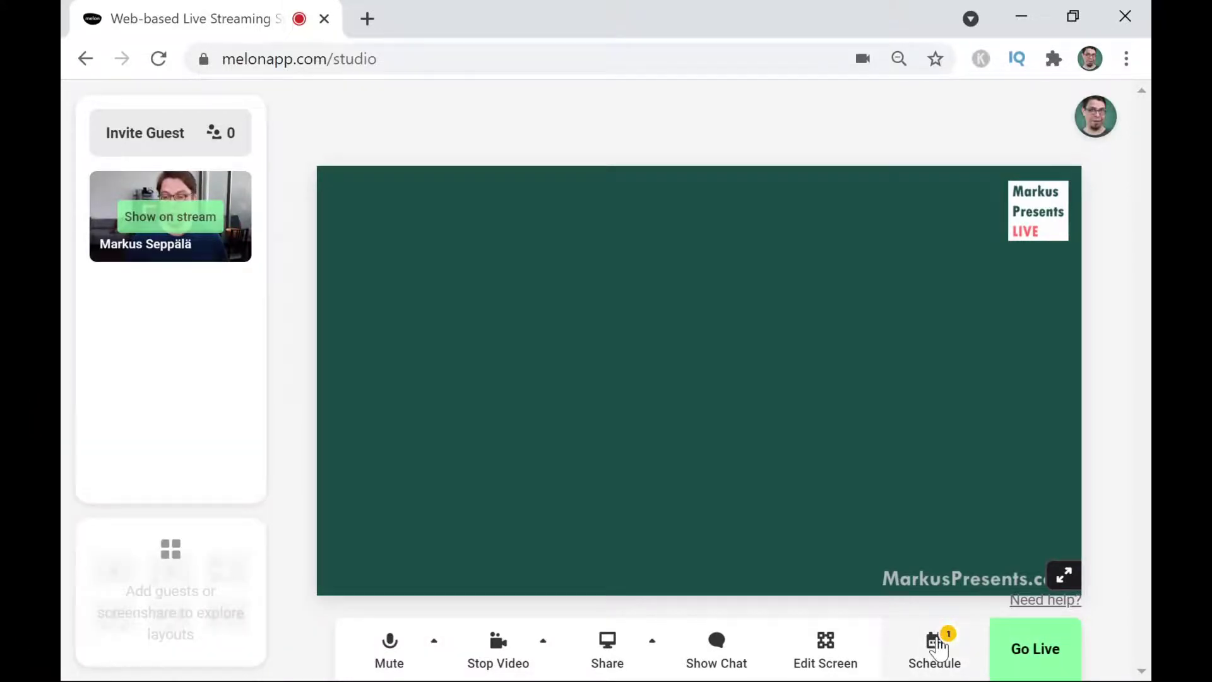
Enter the studio for the scheduled broadcast from the Schedule list and put the camera feed on stream.
left_click(939, 647)
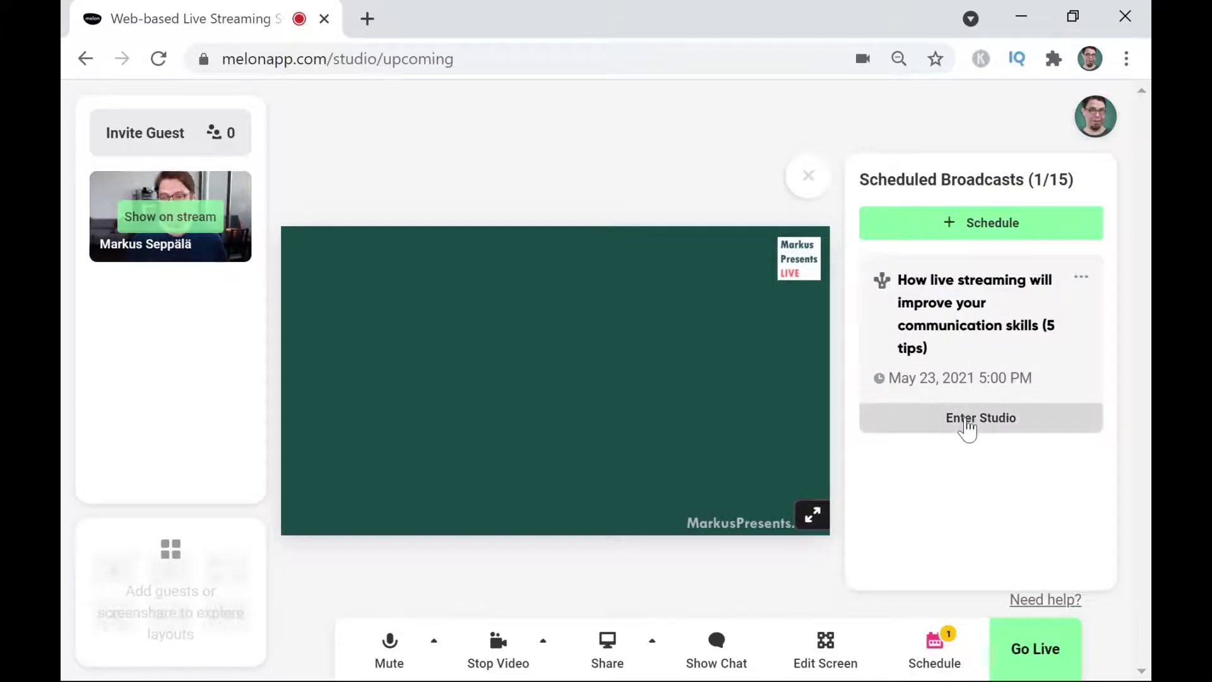
left_click(968, 429)
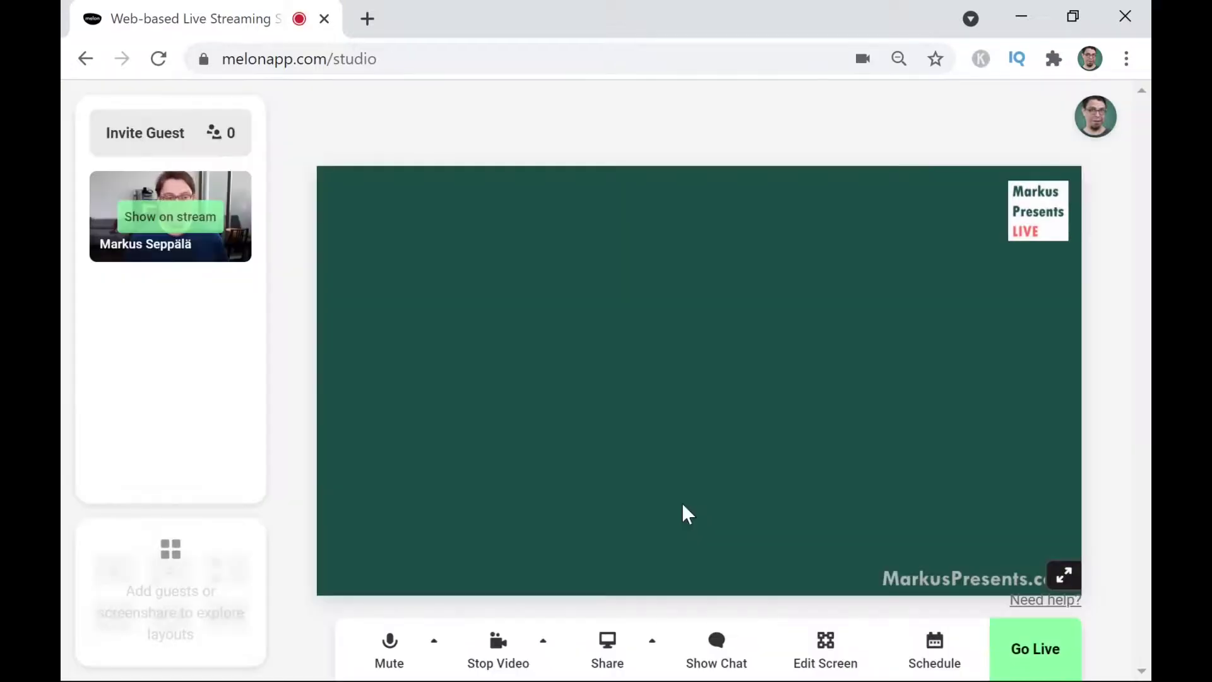
left_click(176, 222)
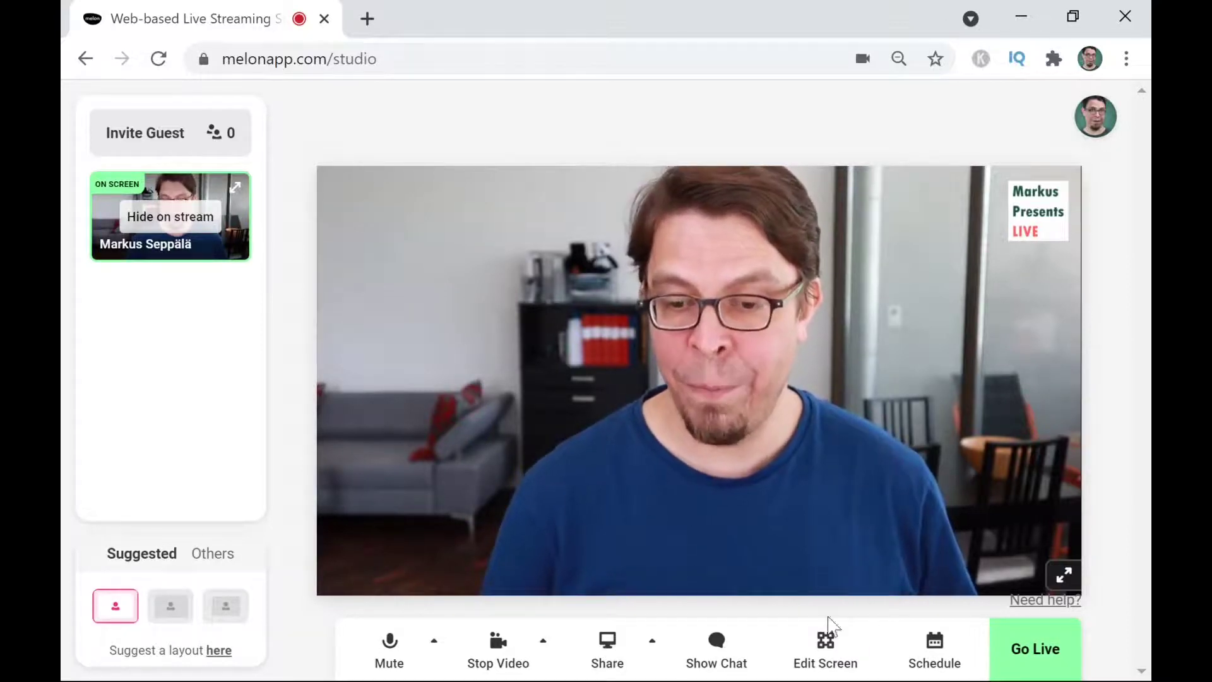
left_click(830, 655)
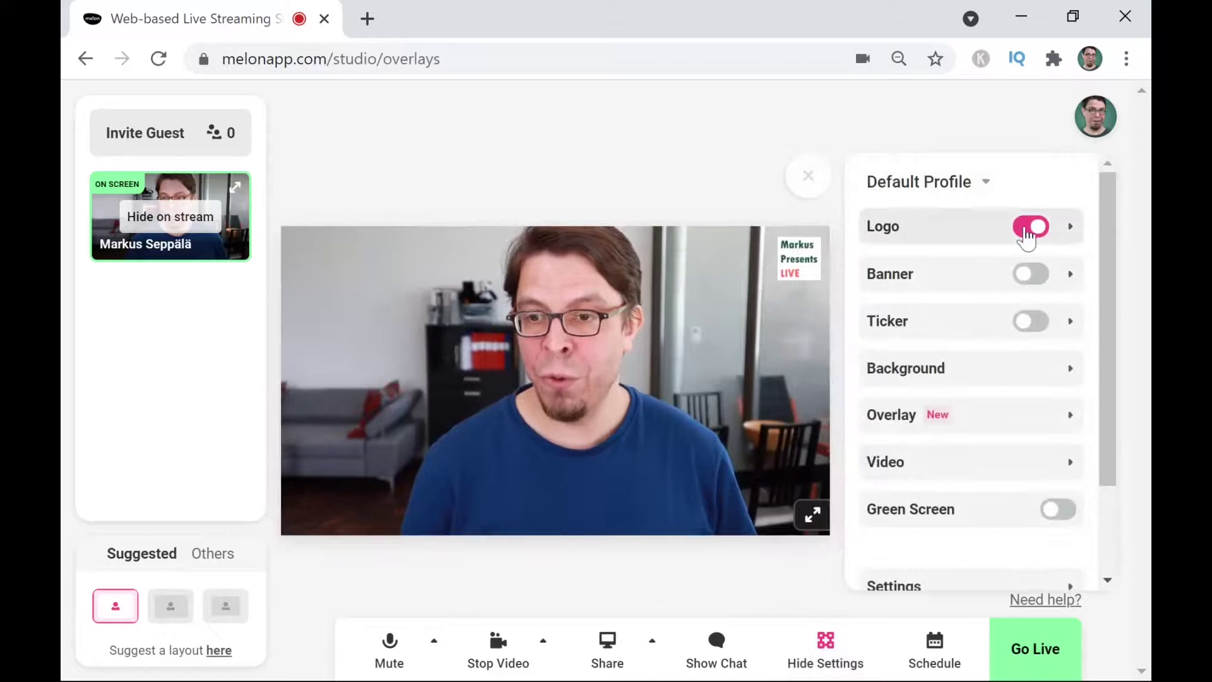
left_click(1029, 227)
left_click(1028, 230)
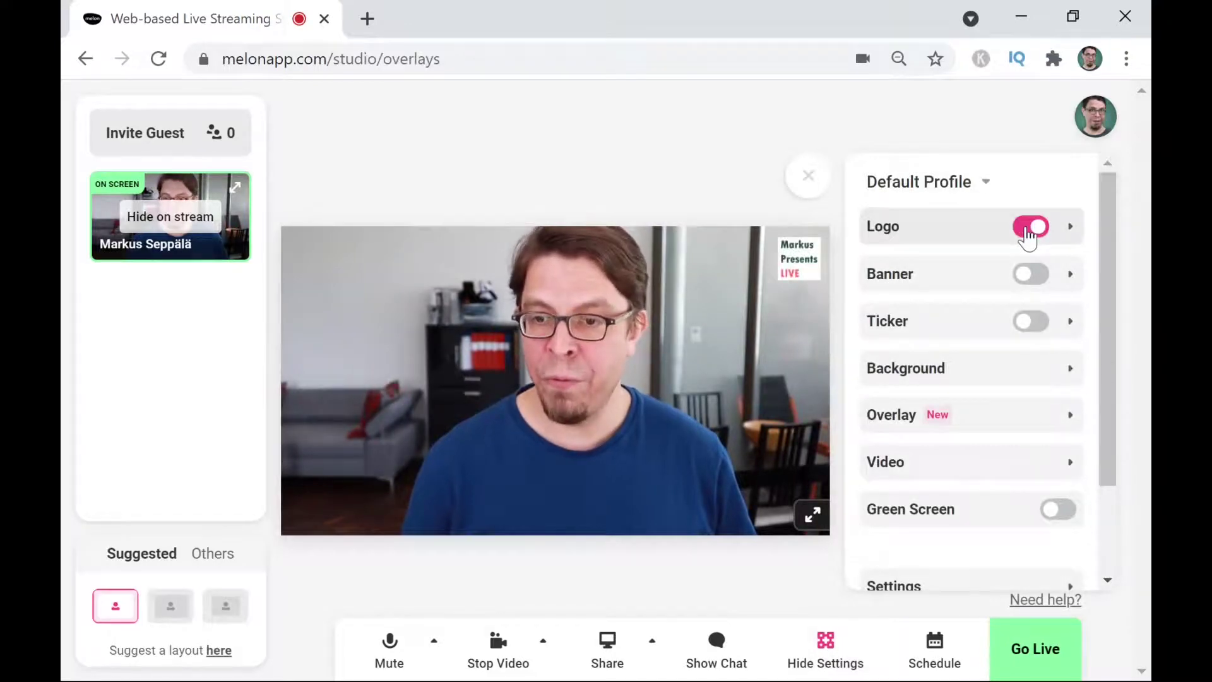
left_click(1027, 278)
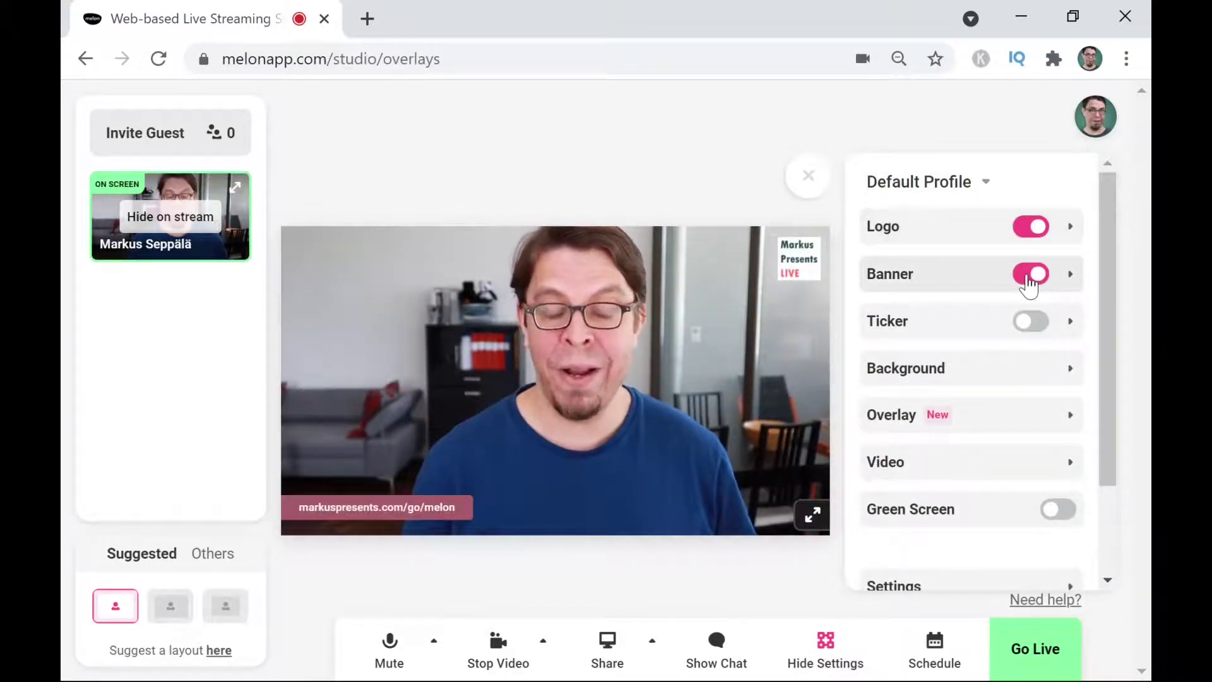
left_click(1029, 277)
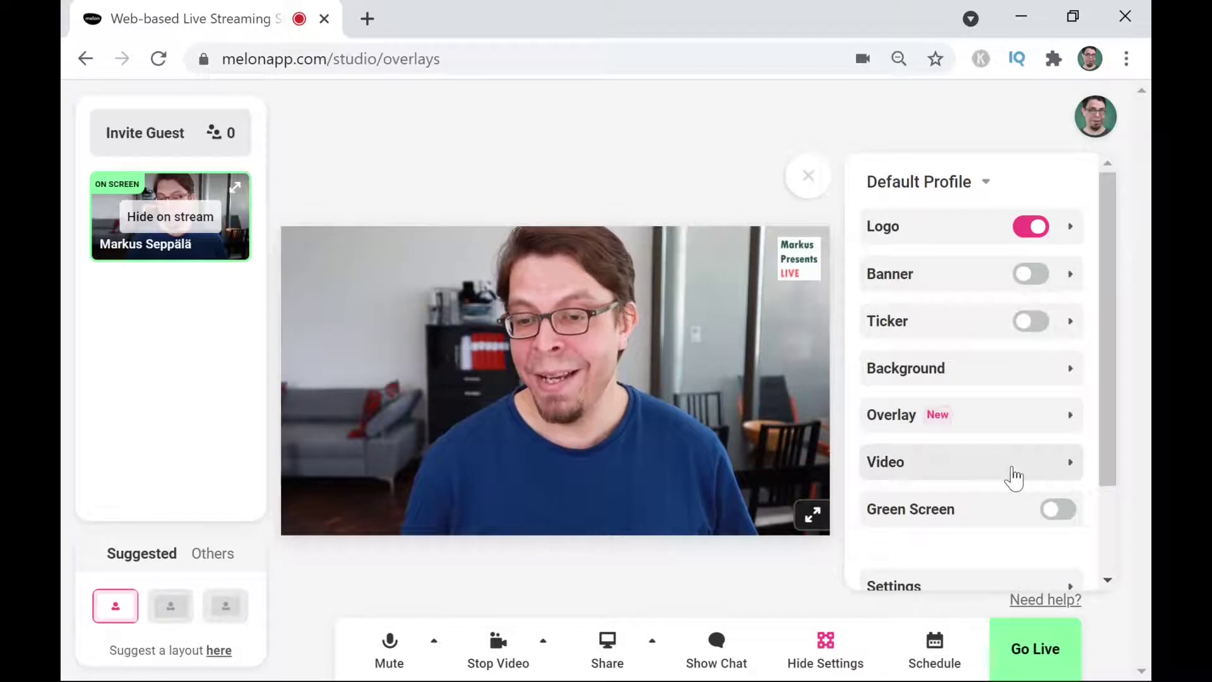
scroll(1017, 470, "down", 2)
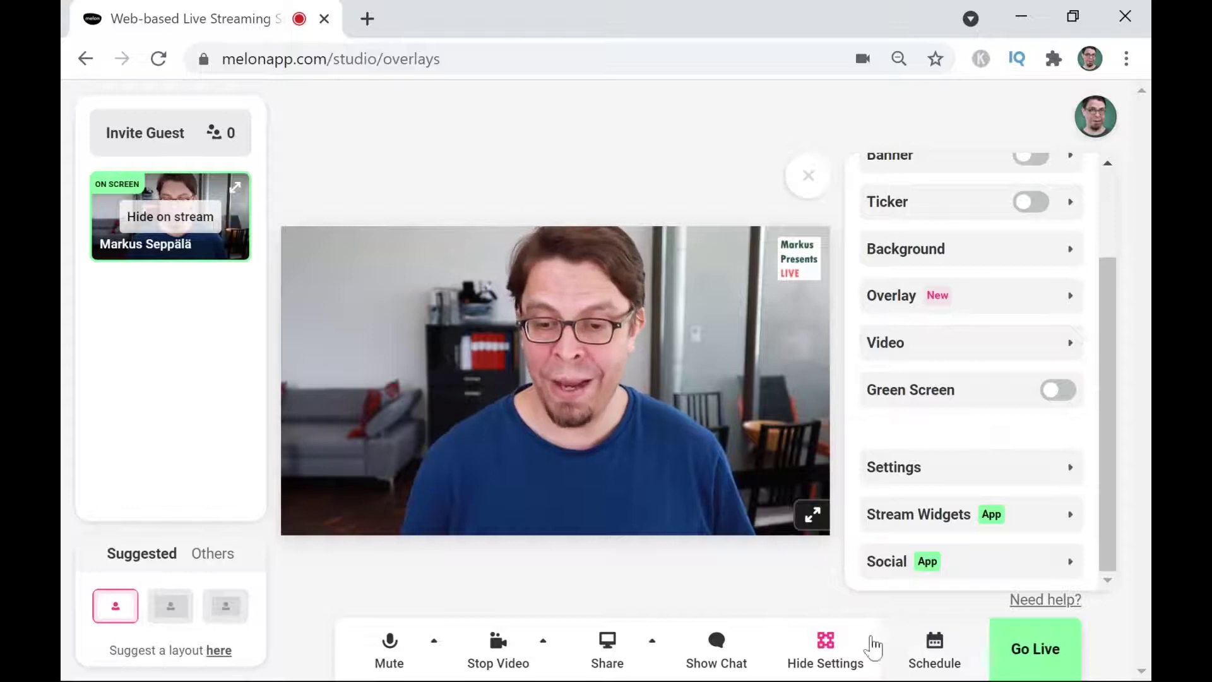
left_click(827, 647)
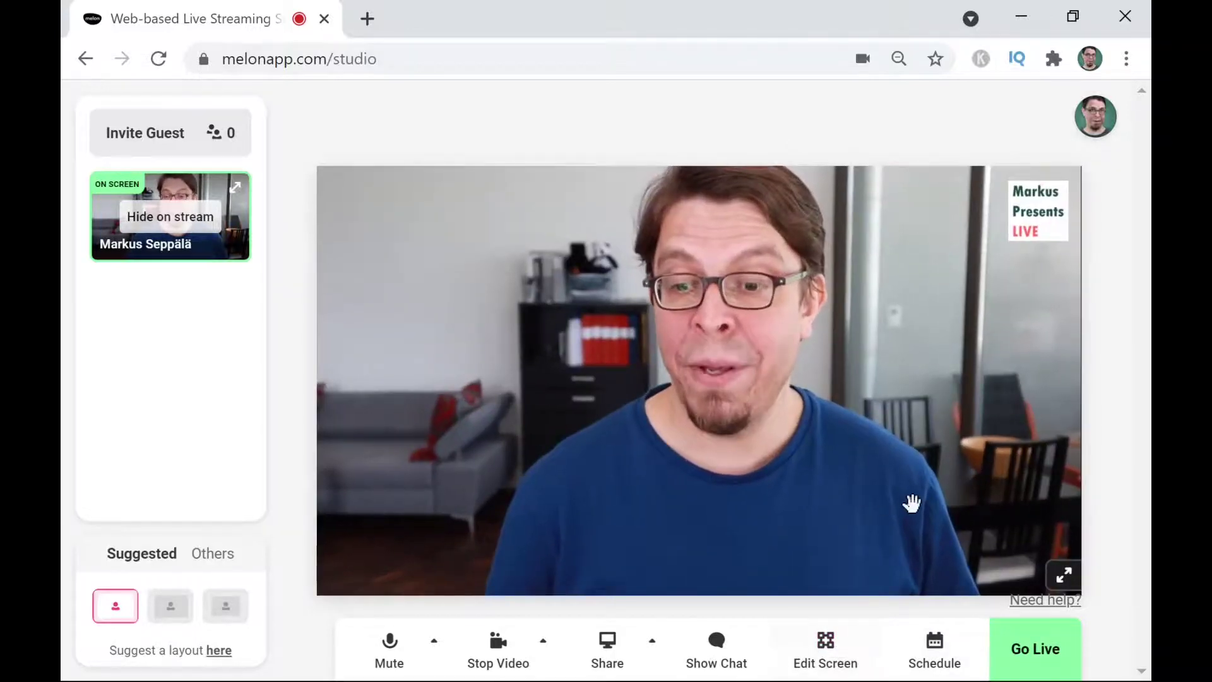